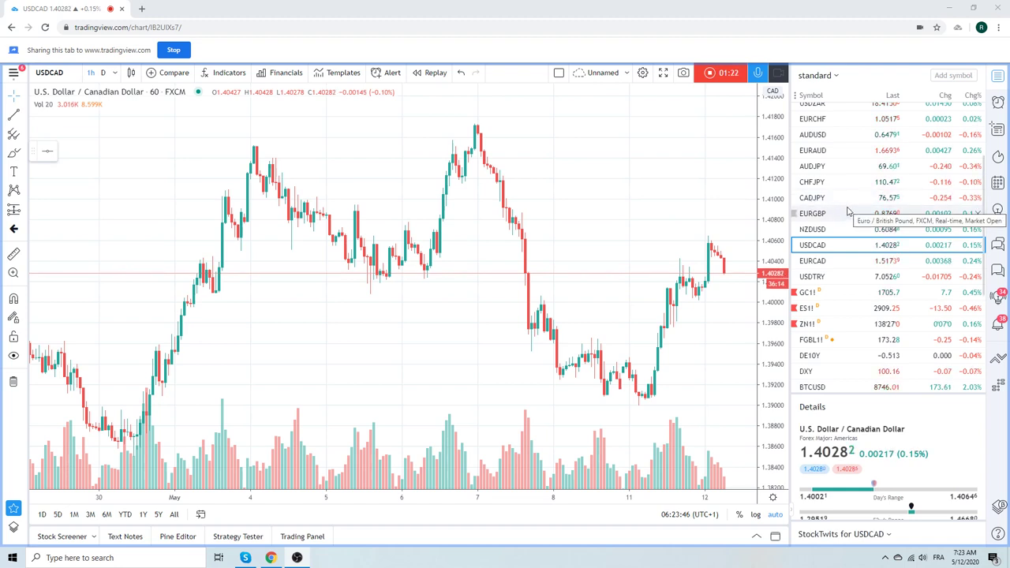
Load EURUSD from the watchlist in place of the USDCAD hourly chart.
{"action": "scroll", "coordinate": [848, 212], "scroll_direction": "up", "scroll_amount": 2}
{"action": "scroll", "coordinate": [848, 212], "scroll_direction": "up", "scroll_amount": 2}
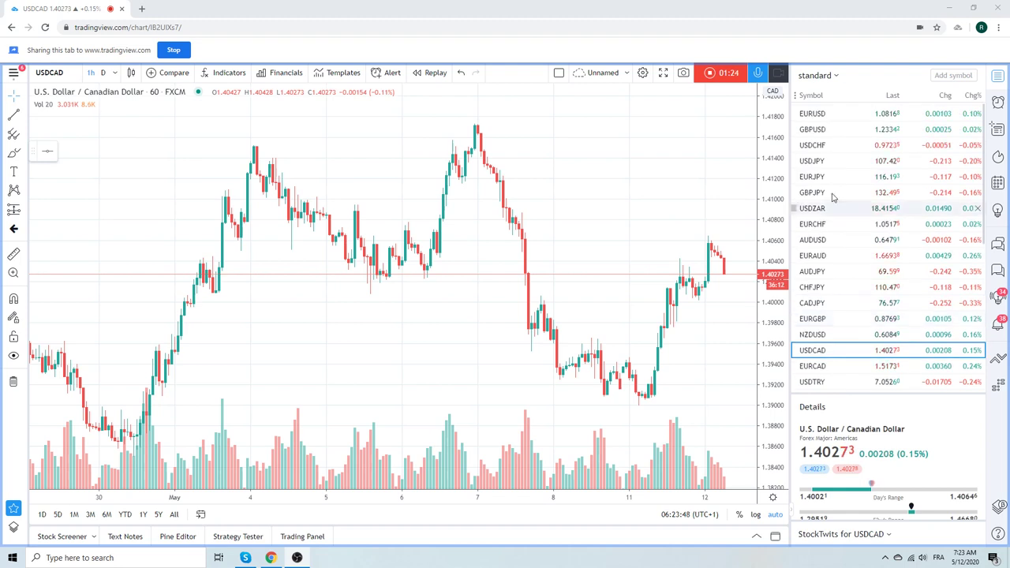
{"action": "left_click", "coordinate": [814, 116]}
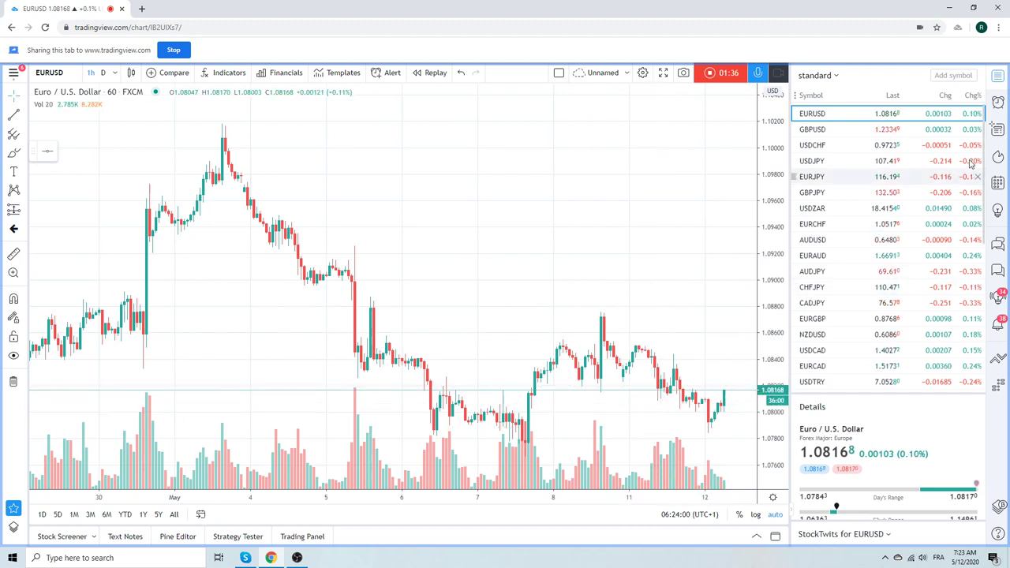
Load GBPUSD and hide its Vol 20 volume bars so only candles remain.
{"action": "left_click", "coordinate": [809, 130]}
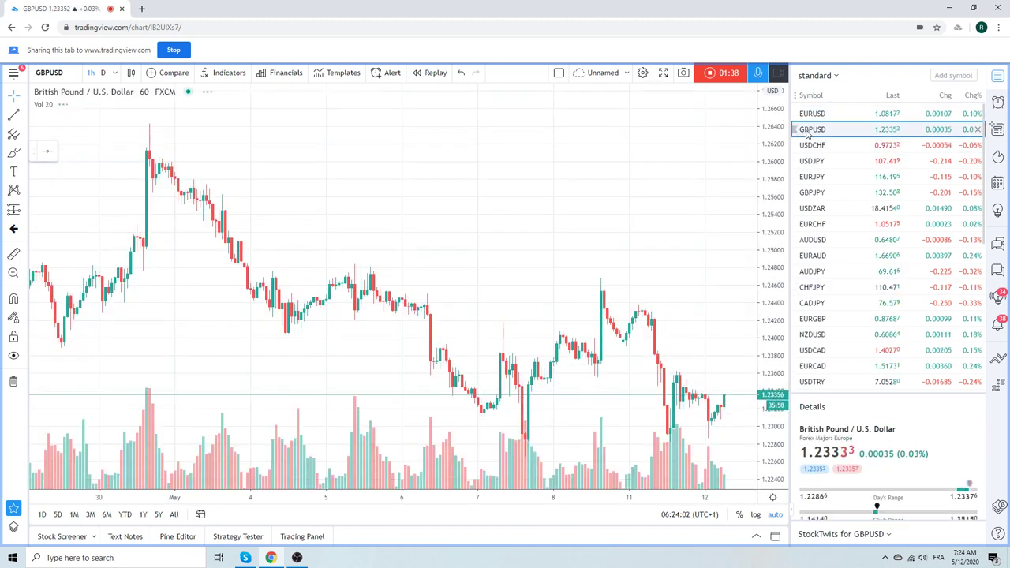
{"action": "right_click", "coordinate": [665, 456]}
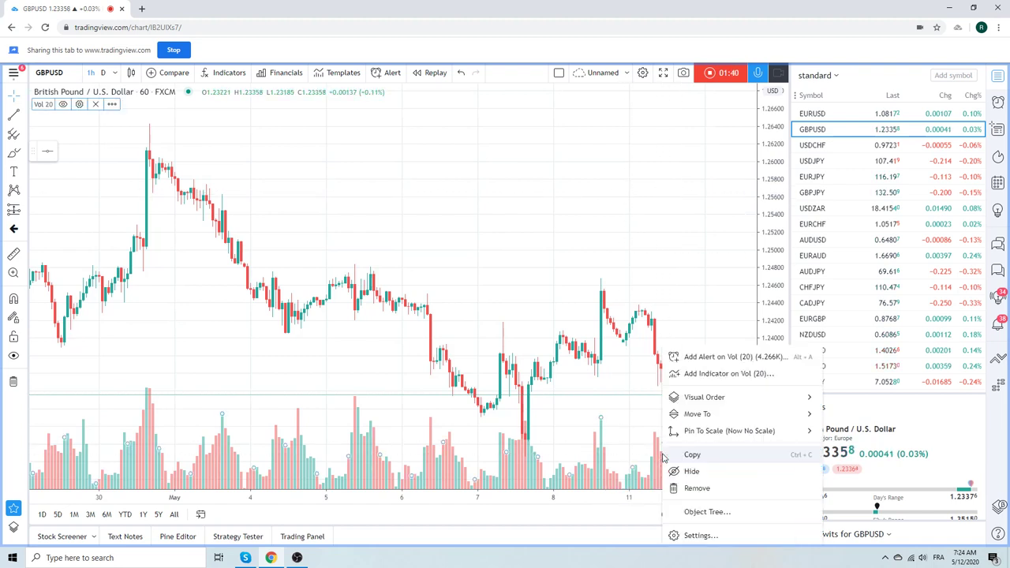
{"action": "mouse_move", "coordinate": [693, 431]}
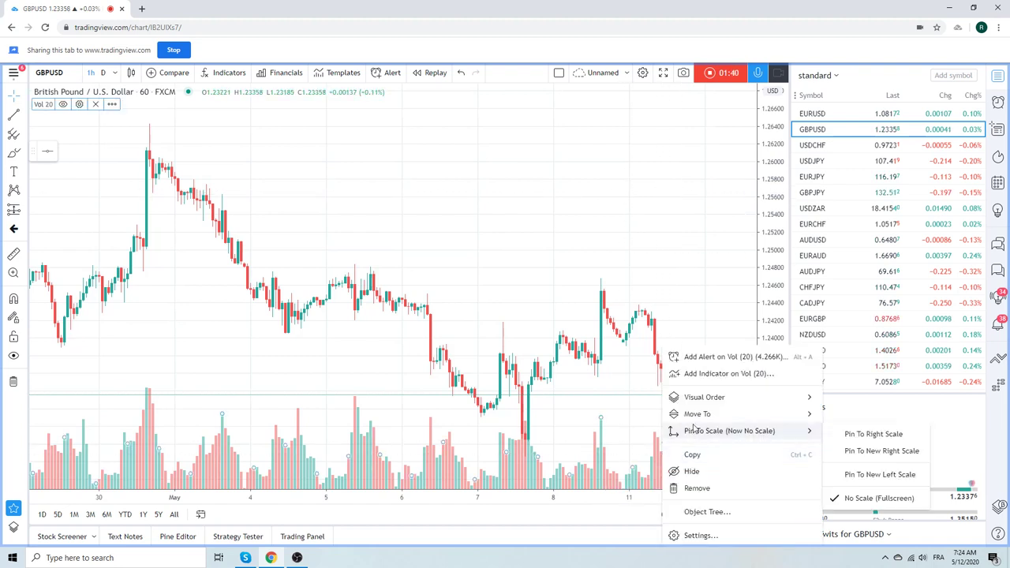
{"action": "left_click", "coordinate": [693, 471]}
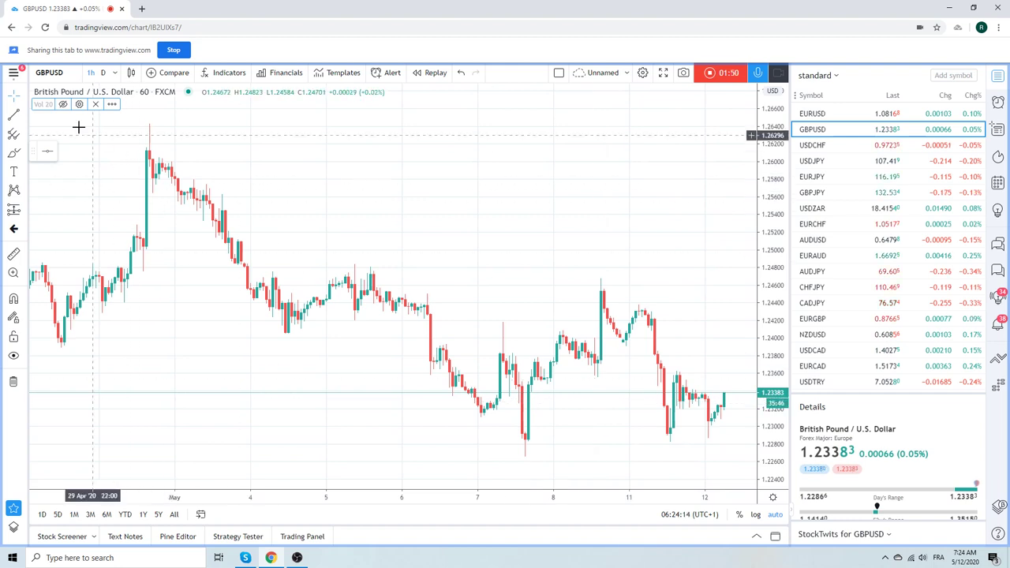
Draw an extended support line through GBPUSD's 7 and 8 May lows, then load USDCHF.
{"action": "left_click", "coordinate": [25, 116]}
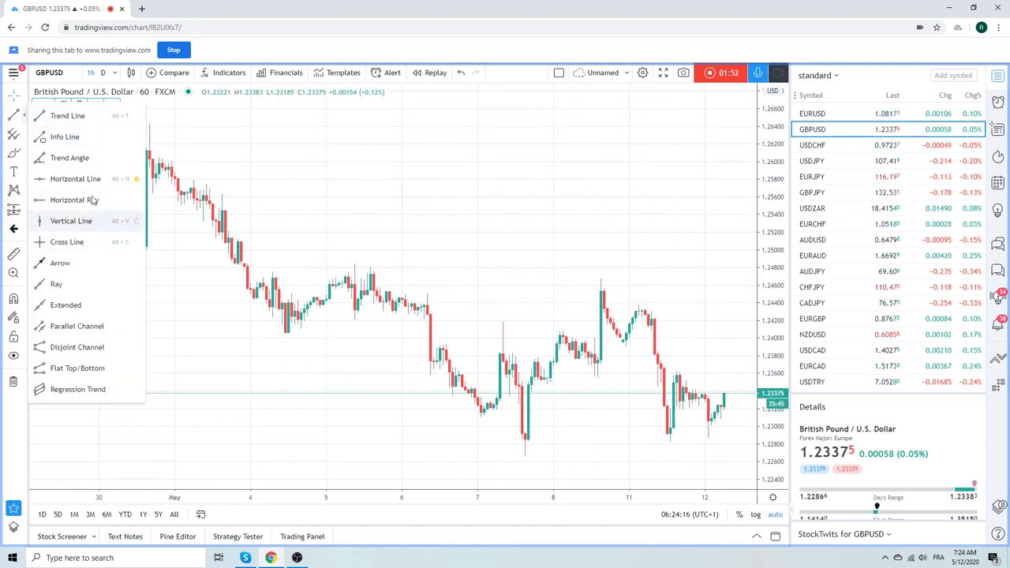
{"action": "left_click", "coordinate": [127, 305]}
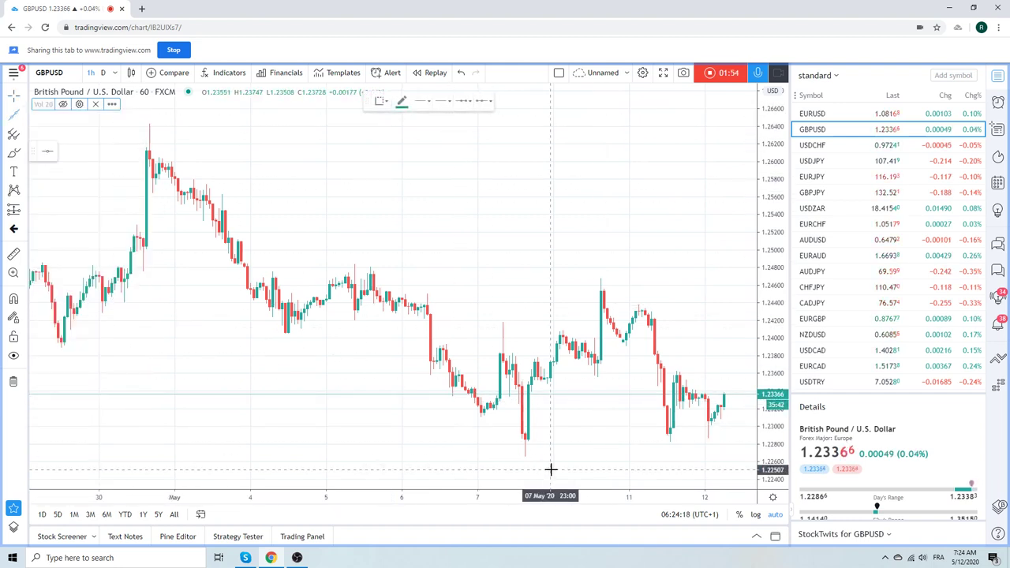
{"action": "left_click", "coordinate": [522, 460]}
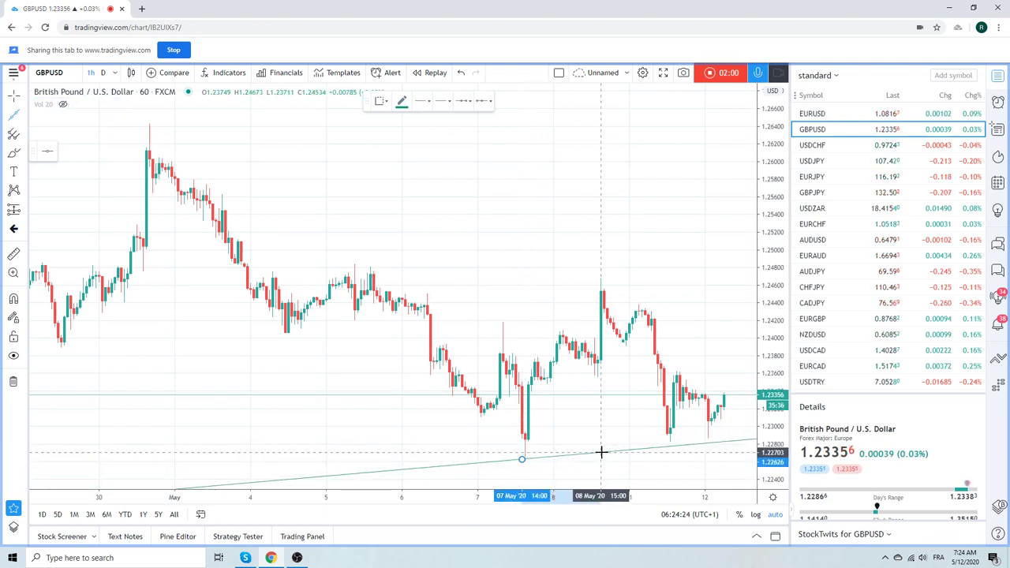
{"action": "left_click", "coordinate": [601, 451]}
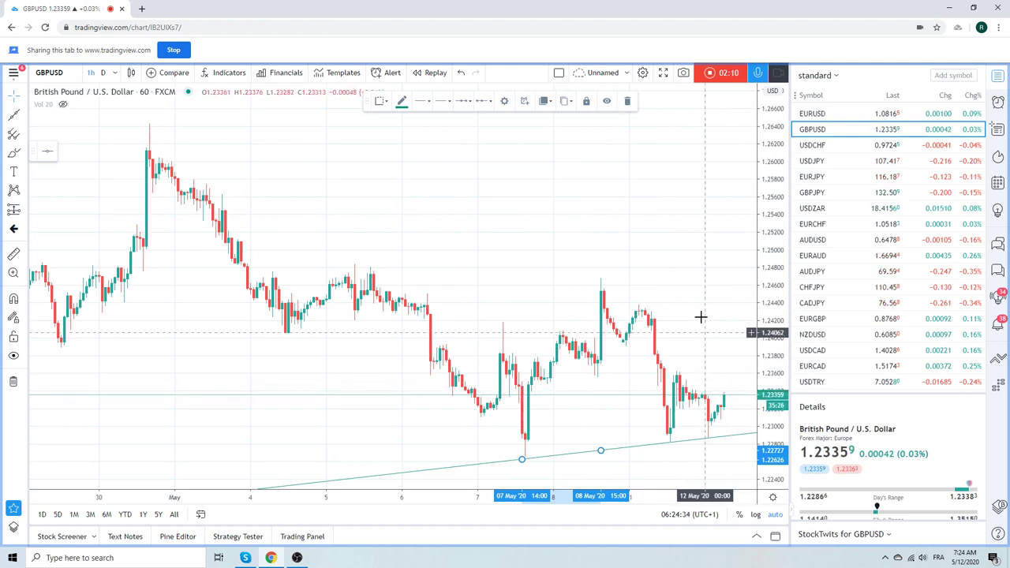
{"action": "left_click", "coordinate": [813, 146]}
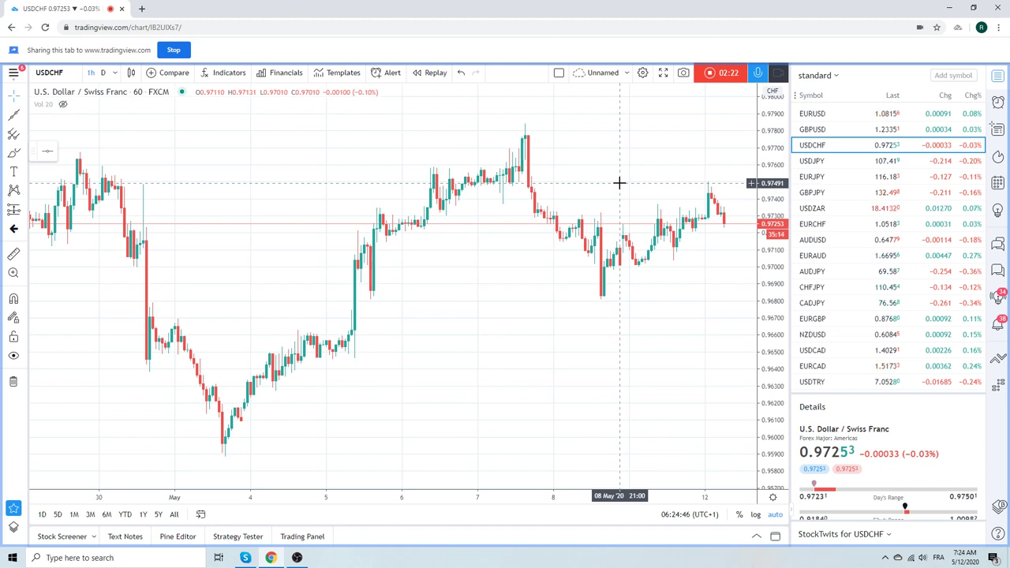
Zoom out on USDCHF to review its longer history, then load USDJPY.
{"action": "scroll", "coordinate": [617, 188], "scroll_direction": "down", "scroll_amount": 2}
{"action": "scroll", "coordinate": [617, 194], "scroll_direction": "down", "scroll_amount": 3}
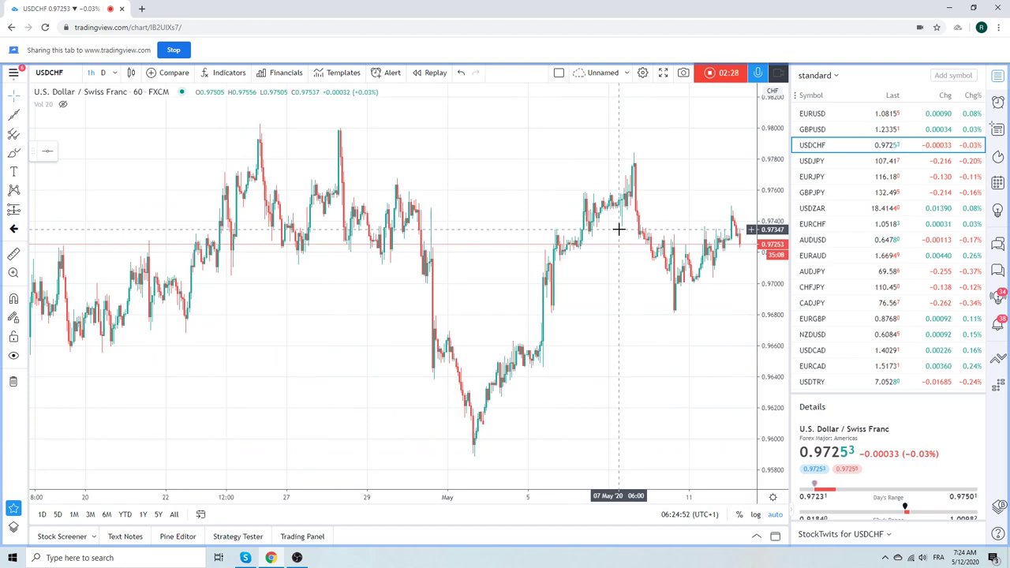
{"action": "scroll", "coordinate": [600, 225], "scroll_direction": "down", "scroll_amount": 2}
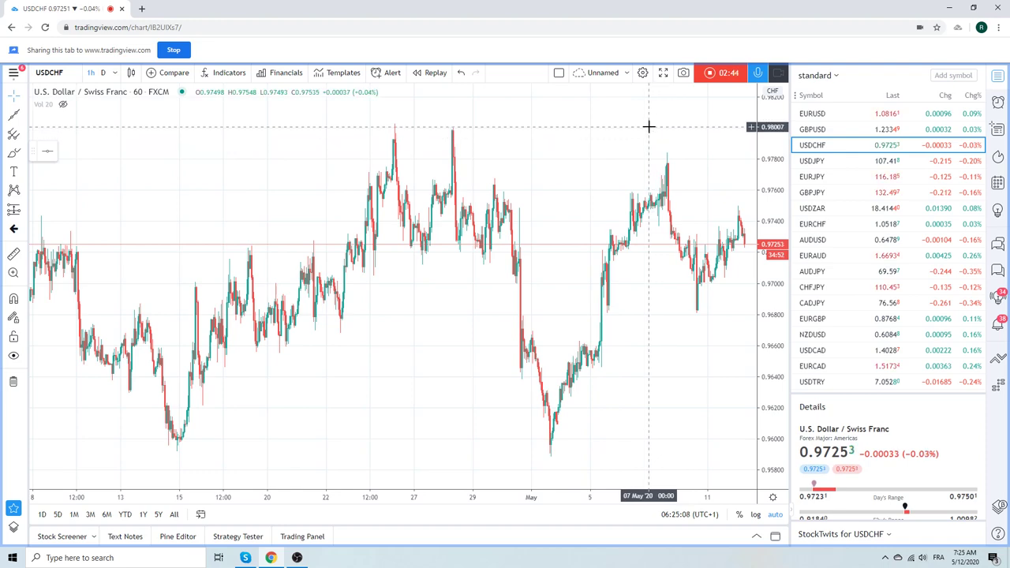
{"action": "scroll", "coordinate": [589, 230], "scroll_direction": "down", "scroll_amount": 3}
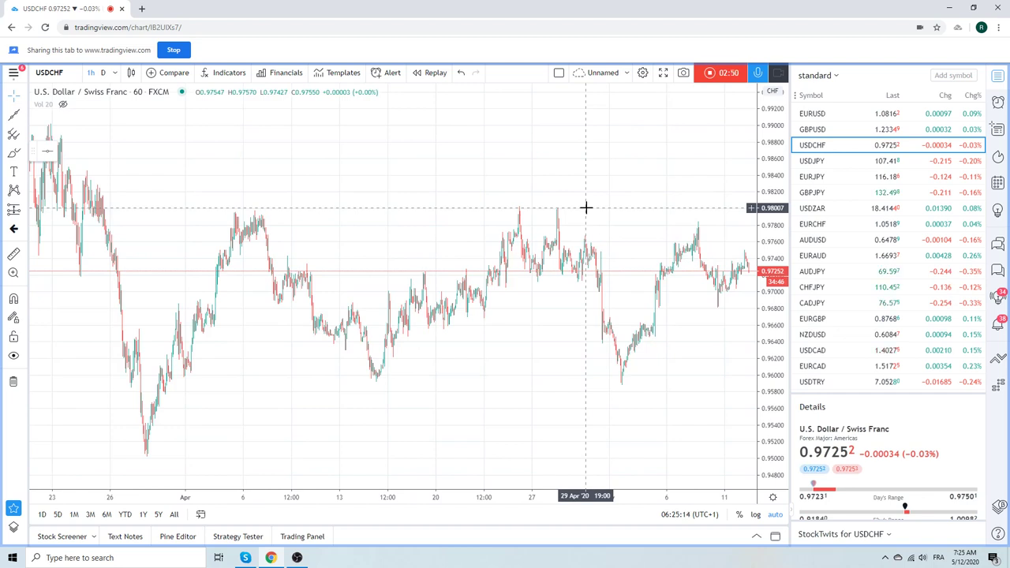
{"action": "scroll", "coordinate": [513, 268], "scroll_direction": "up", "scroll_amount": 3}
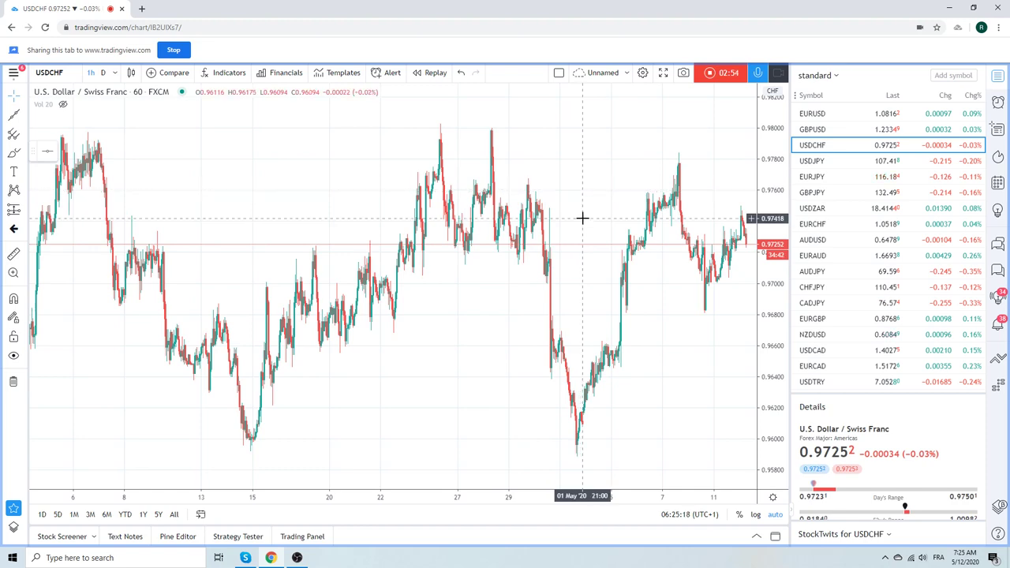
{"action": "scroll", "coordinate": [581, 219], "scroll_direction": "down", "scroll_amount": 3}
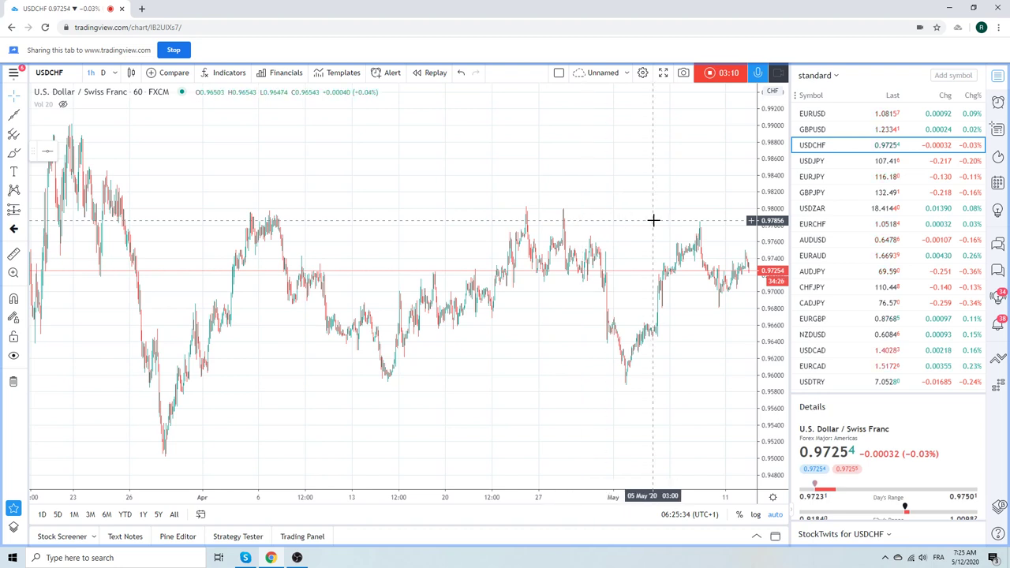
{"action": "left_click", "coordinate": [813, 164]}
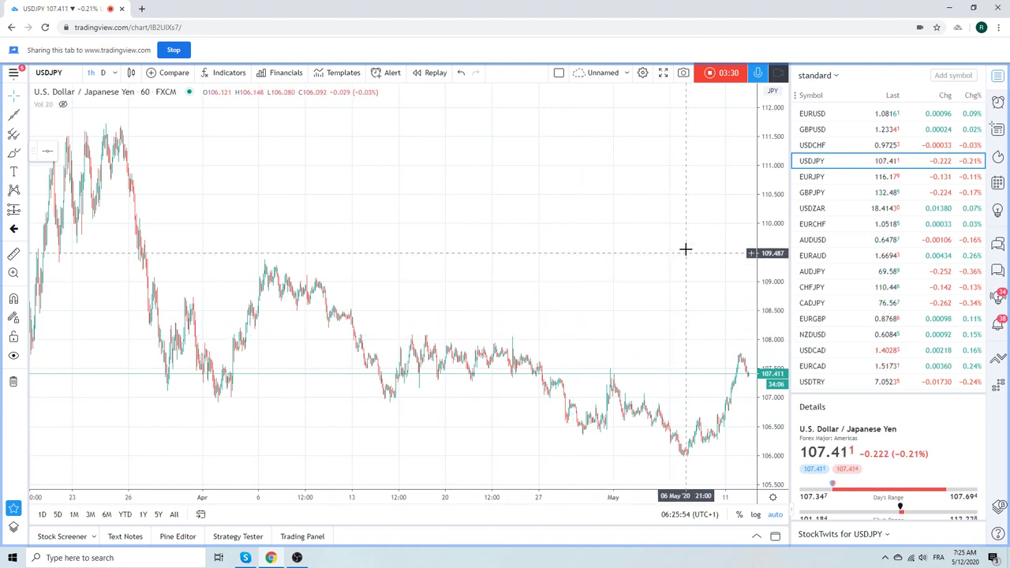
Load EURJPY, set it to 4-hour candles, and bring up the Gann and Fibonacci tools.
{"action": "left_click", "coordinate": [814, 178]}
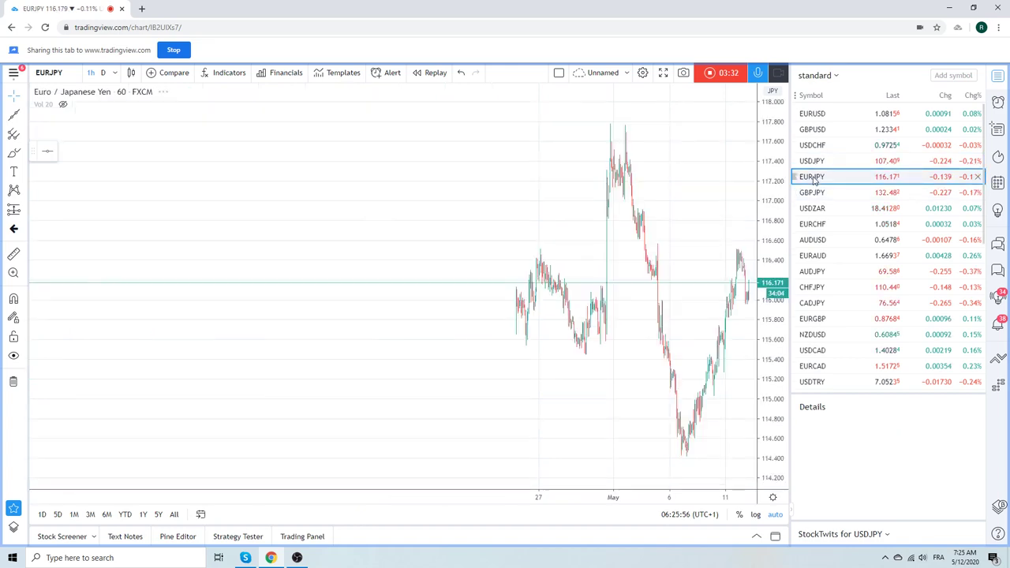
{"action": "scroll", "coordinate": [614, 322], "scroll_direction": "up", "scroll_amount": 3}
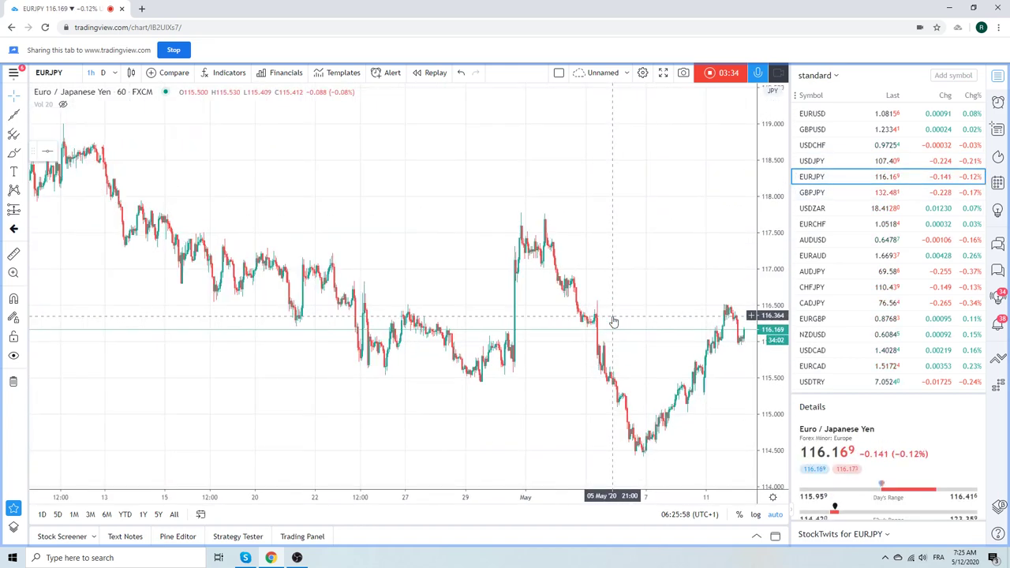
{"action": "left_click", "coordinate": [115, 73]}
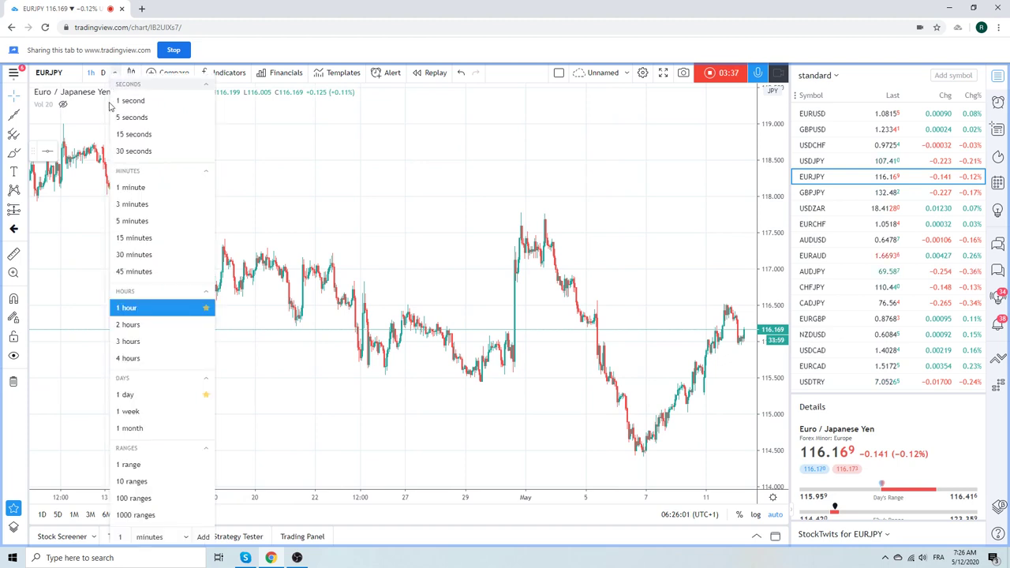
{"action": "left_click", "coordinate": [153, 357]}
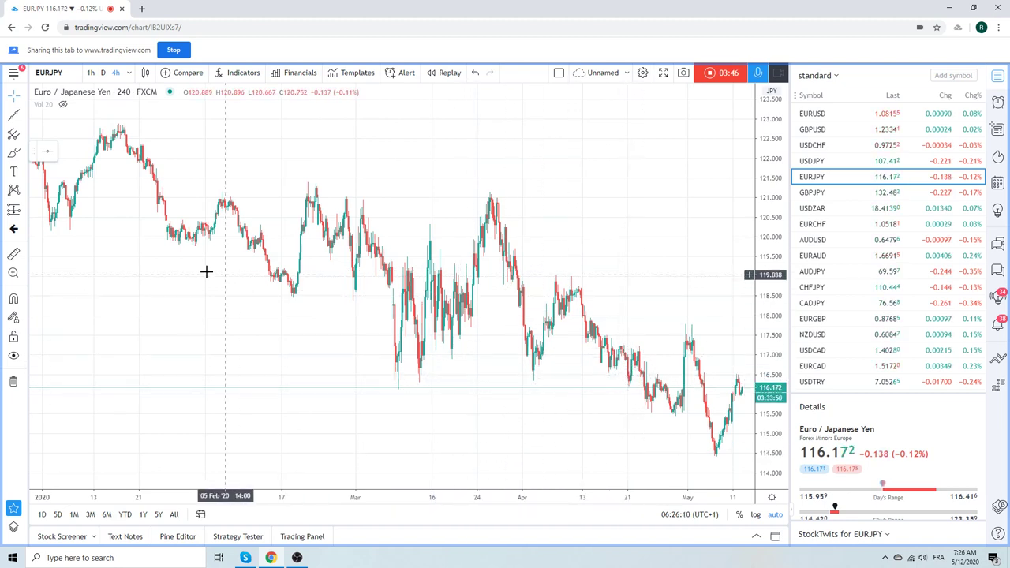
{"action": "left_click", "coordinate": [24, 137]}
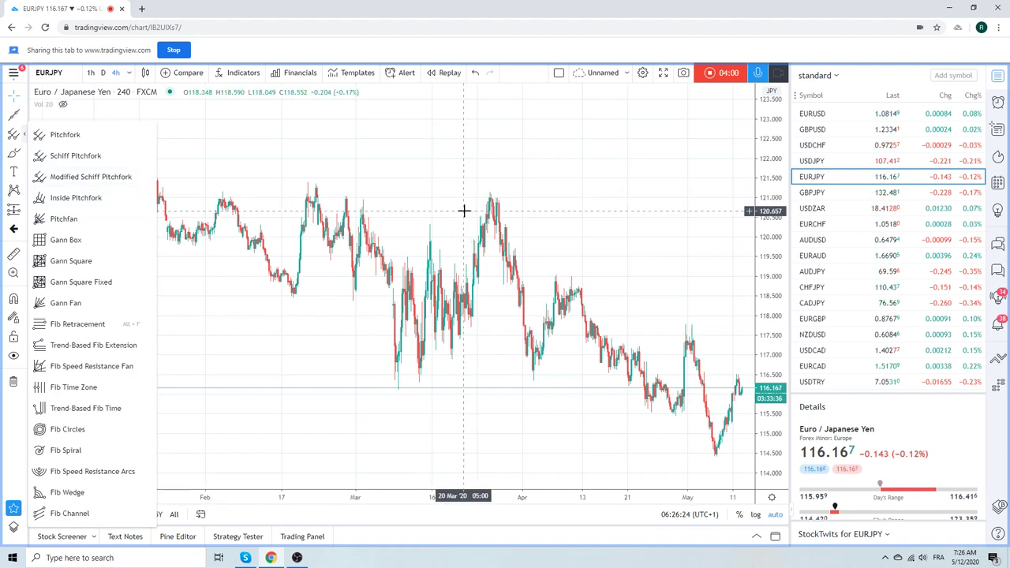
Draw a Fibonacci on EURJPY from the 117.754 April high to the 114.422 May low.
{"action": "left_click", "coordinate": [100, 343]}
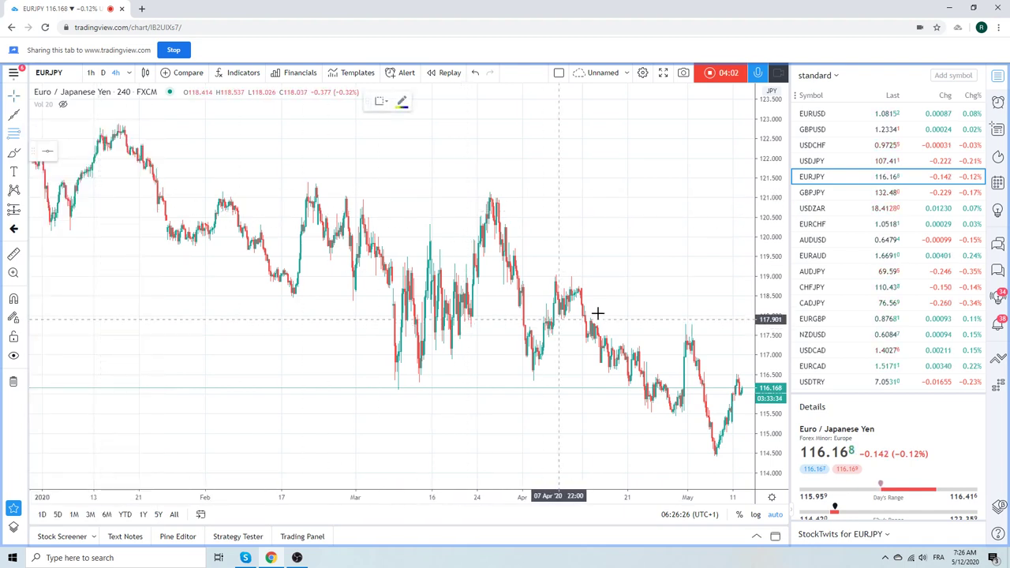
{"action": "left_click", "coordinate": [673, 325]}
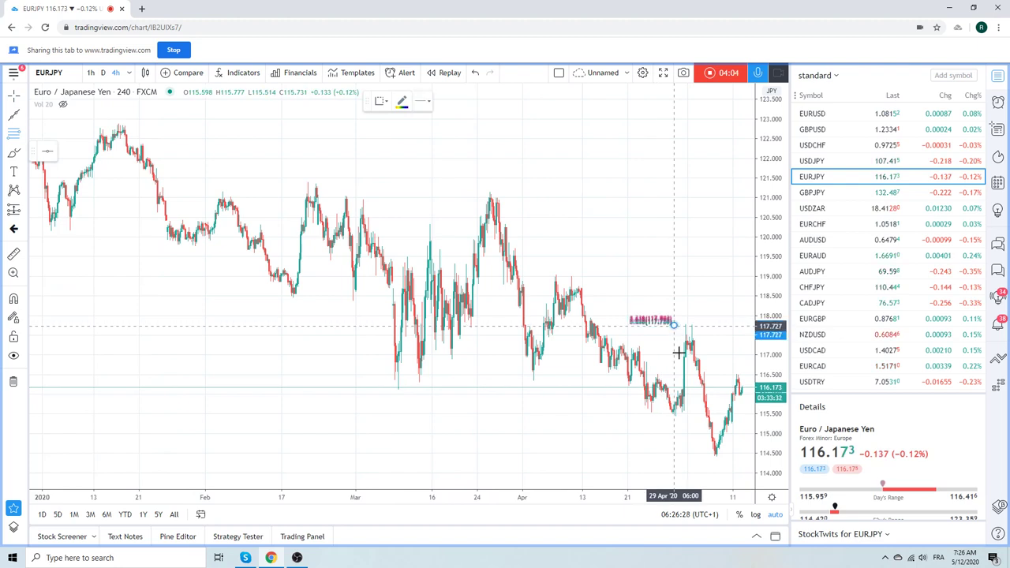
{"action": "left_click", "coordinate": [697, 455]}
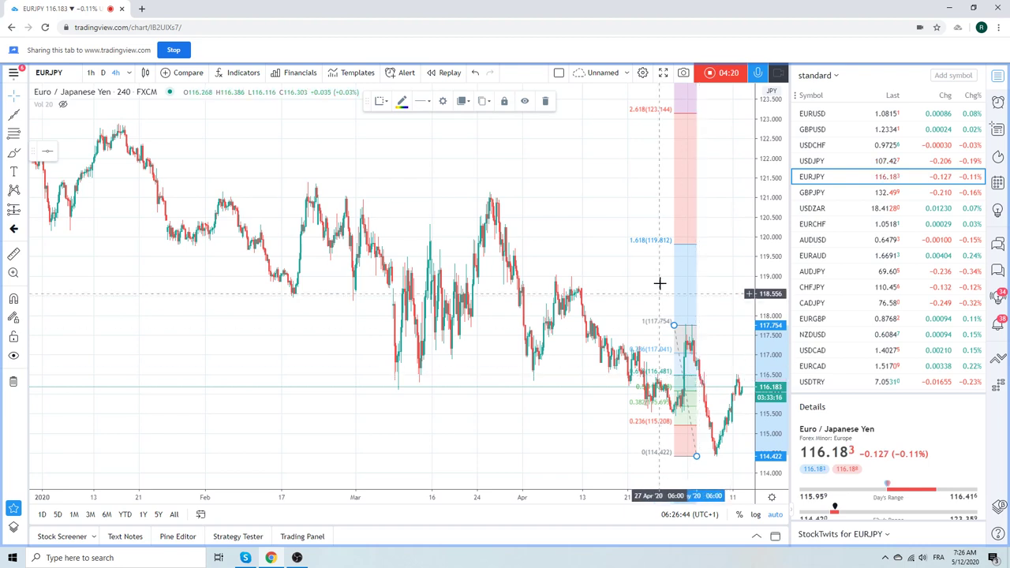
{"action": "right_click", "coordinate": [679, 190]}
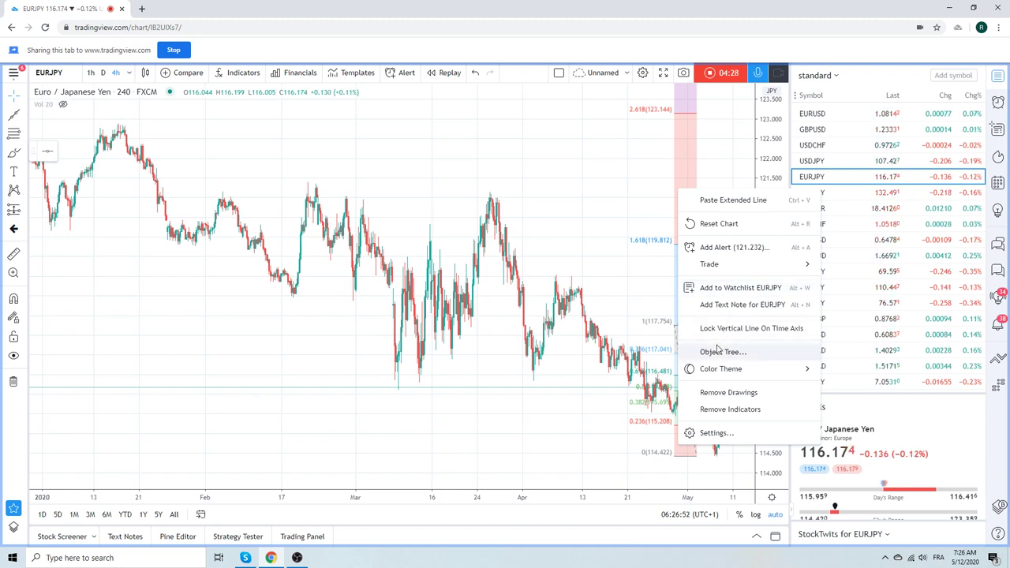
Remove all drawings from EURJPY, then load USDZAR from the watchlist.
{"action": "left_click", "coordinate": [722, 392]}
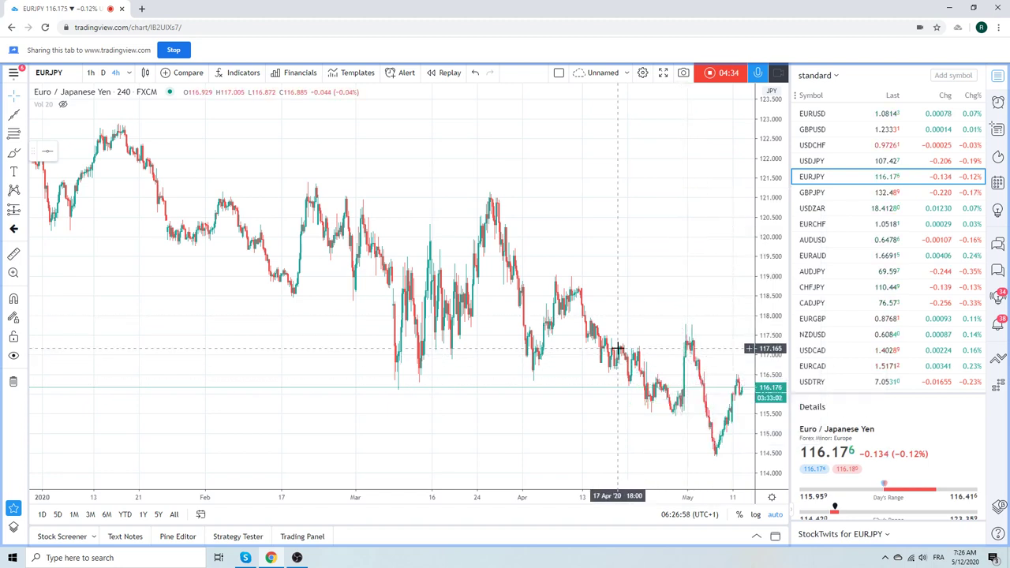
{"action": "left_click", "coordinate": [820, 208]}
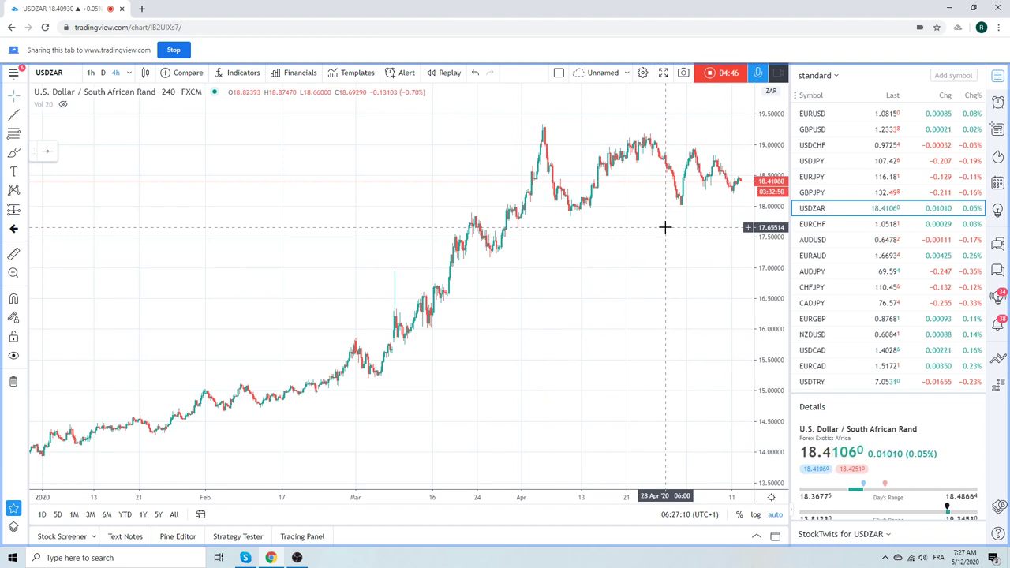
Draw an extended trend line on USDZAR from the April pullback low under the recent lows.
{"action": "left_click", "coordinate": [24, 116]}
{"action": "left_click", "coordinate": [92, 303]}
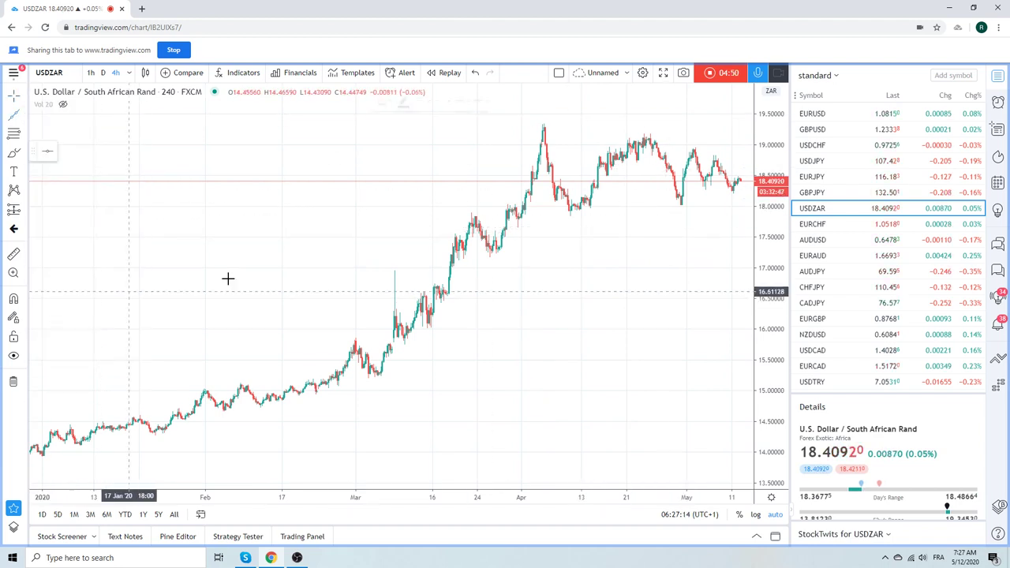
{"action": "left_click", "coordinate": [570, 218]}
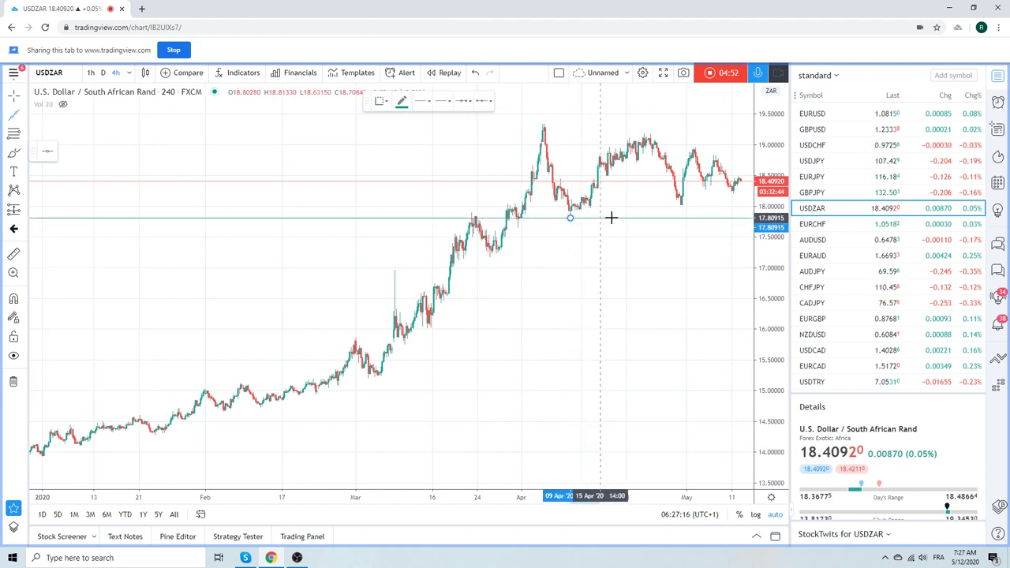
{"action": "left_click", "coordinate": [700, 203]}
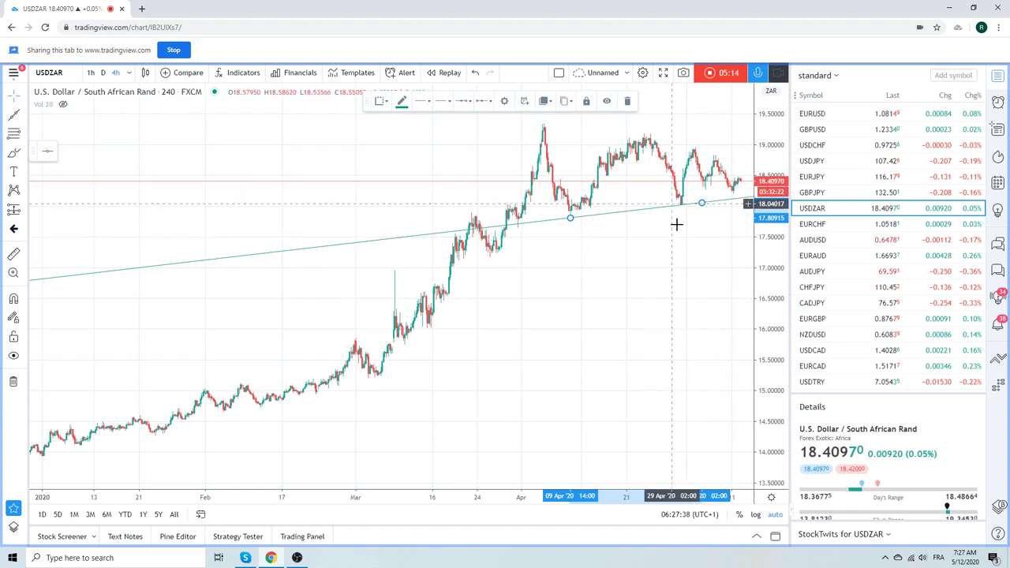
Switch USDZAR to daily candles, zoom in, and deselect the trend line.
{"action": "left_click", "coordinate": [103, 73]}
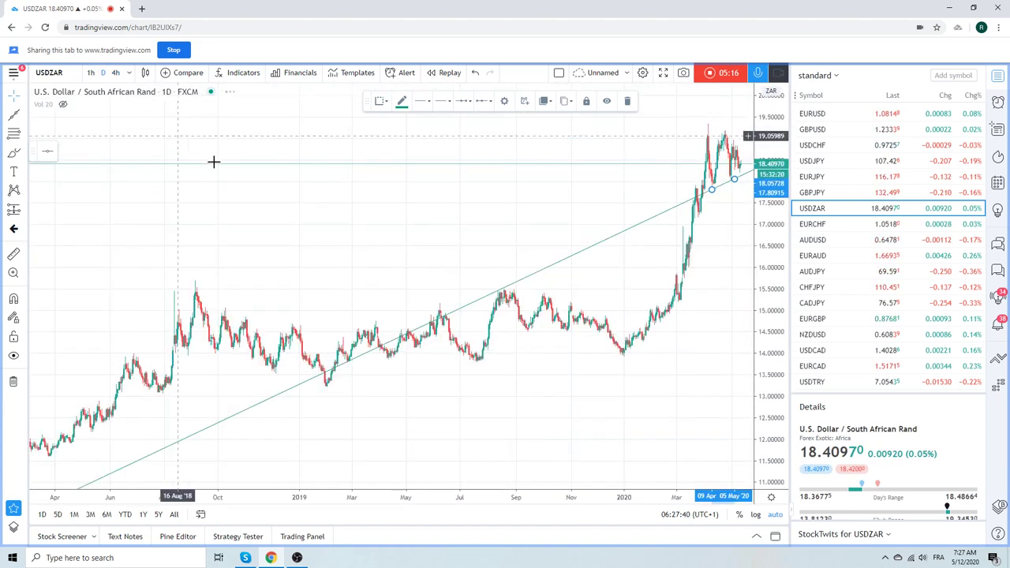
{"action": "scroll", "coordinate": [241, 180], "scroll_direction": "up", "scroll_amount": 5}
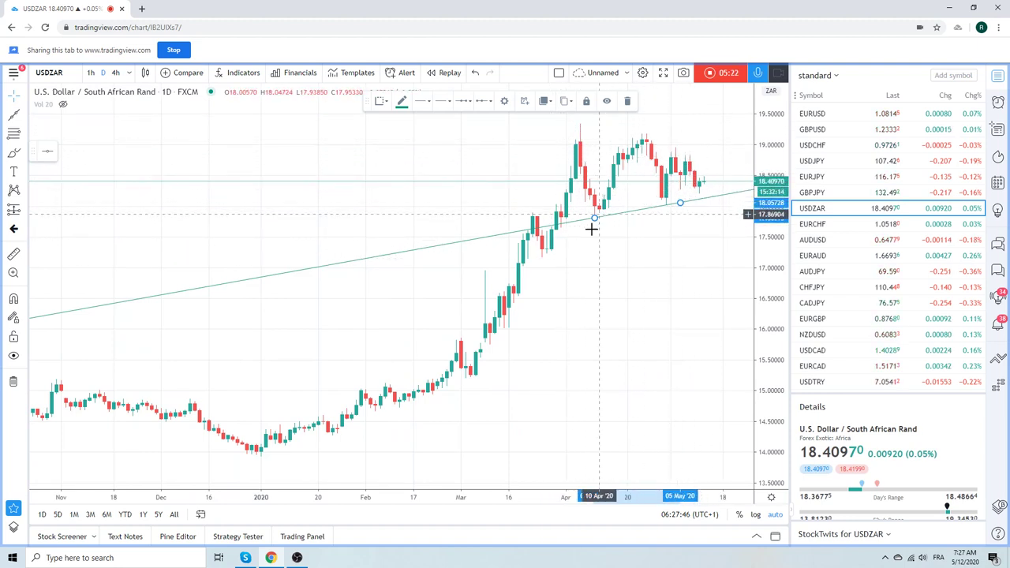
{"action": "left_click", "coordinate": [424, 169]}
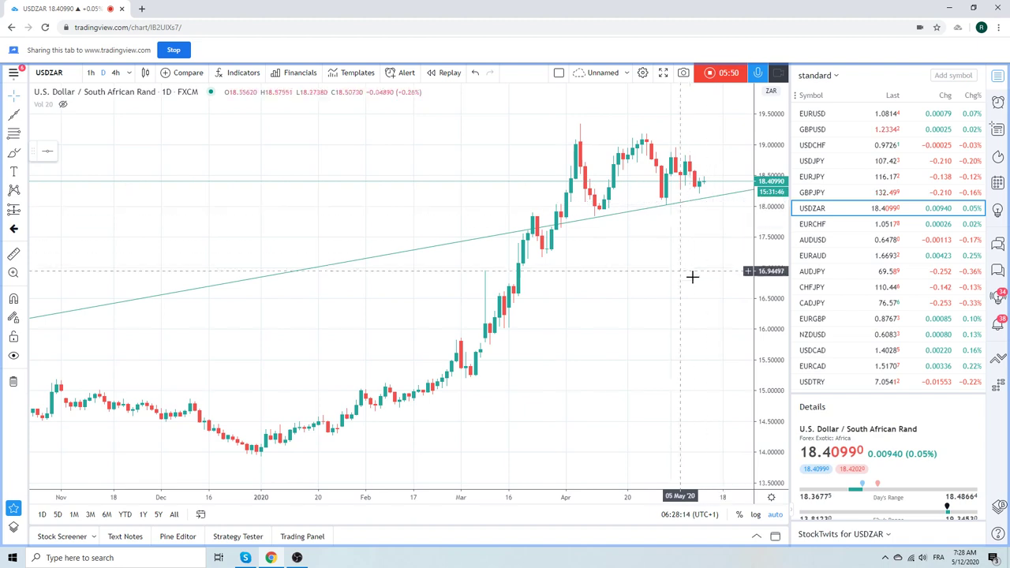
Step through the AUDUSD and AUDJPY charts, then load Gold Futures (GC1!) daily.
{"action": "left_click", "coordinate": [821, 243]}
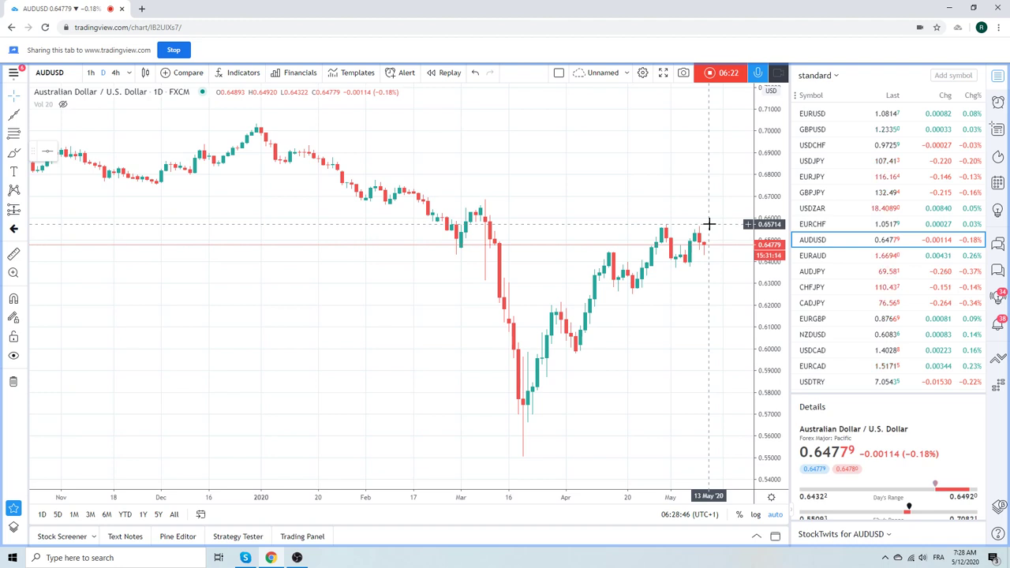
{"action": "left_click", "coordinate": [822, 276]}
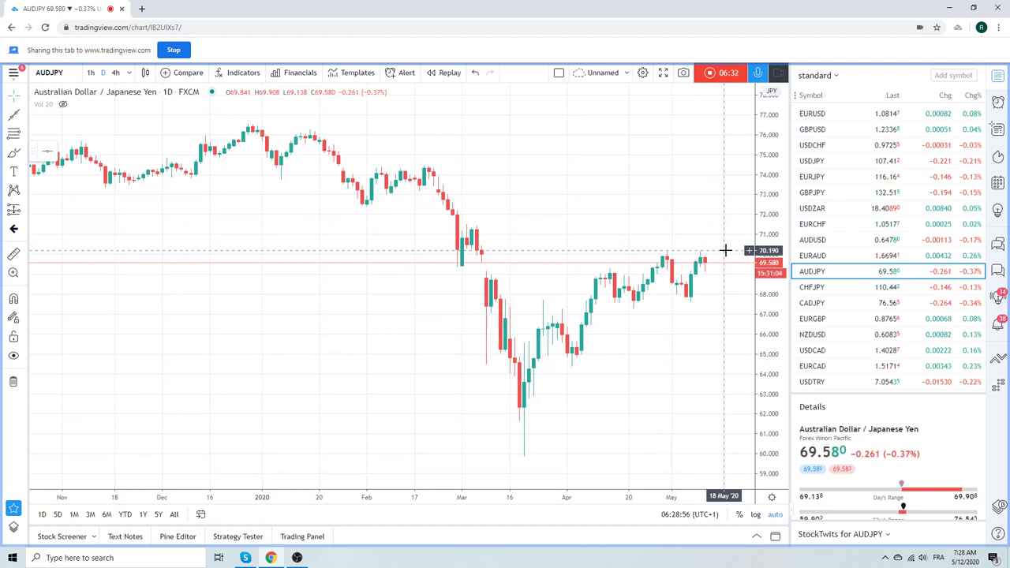
{"action": "scroll", "coordinate": [850, 266], "scroll_direction": "down", "scroll_amount": 3}
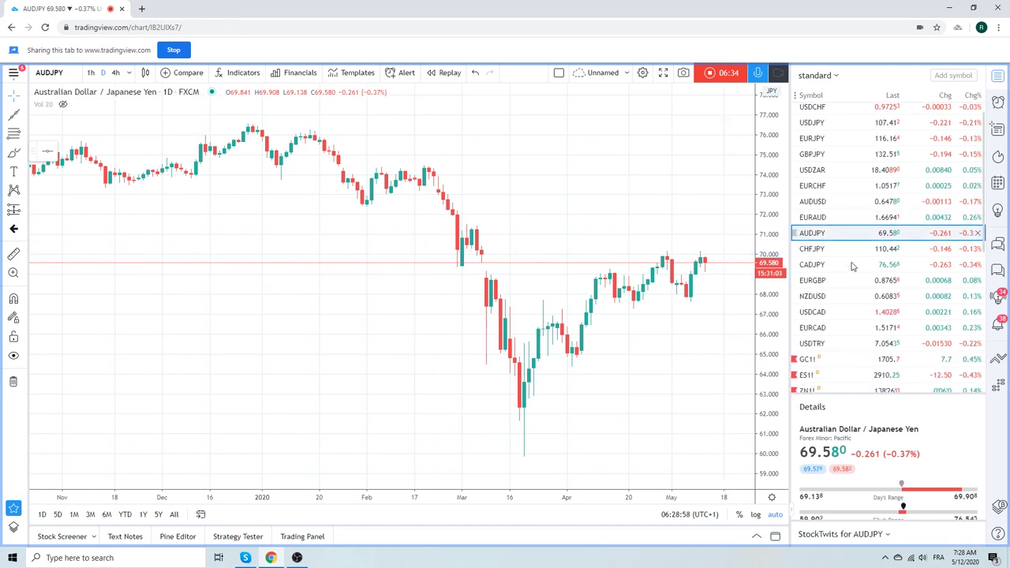
{"action": "left_click", "coordinate": [846, 345]}
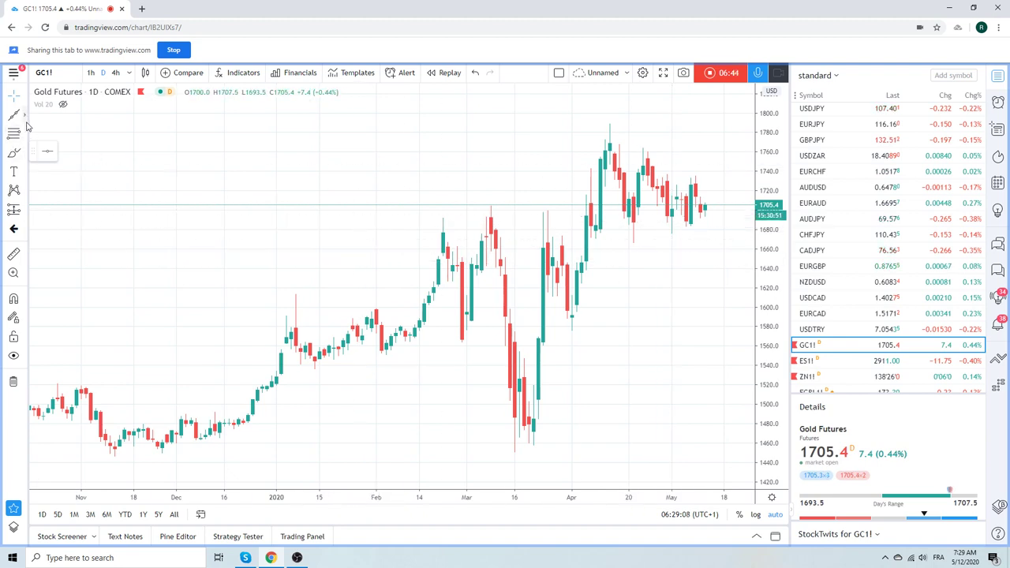
Draw an extended rising trend line through the Gold Futures 21 April and 12 May lows.
{"action": "left_click", "coordinate": [26, 116]}
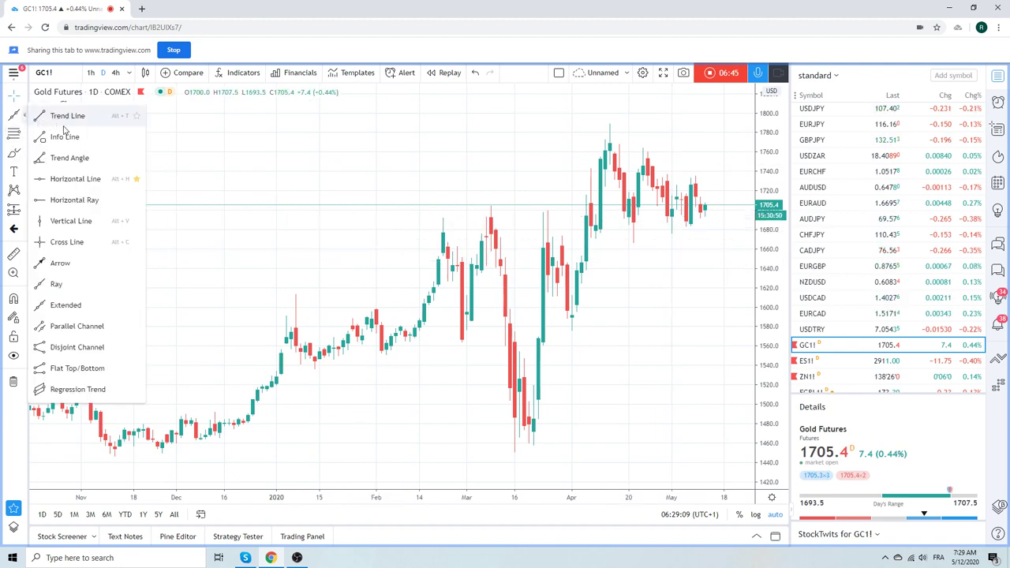
{"action": "left_click", "coordinate": [97, 304]}
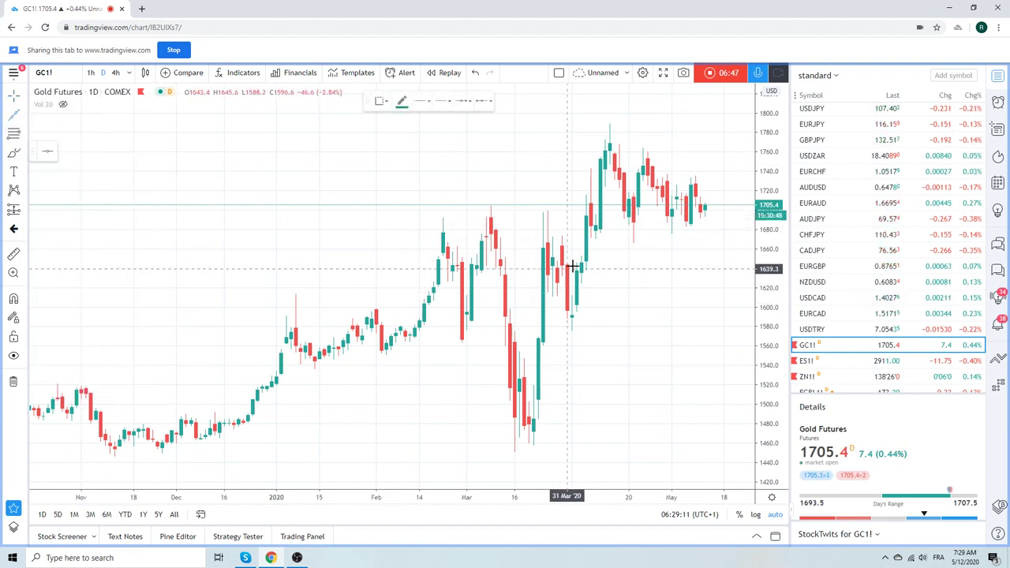
{"action": "left_click", "coordinate": [636, 244]}
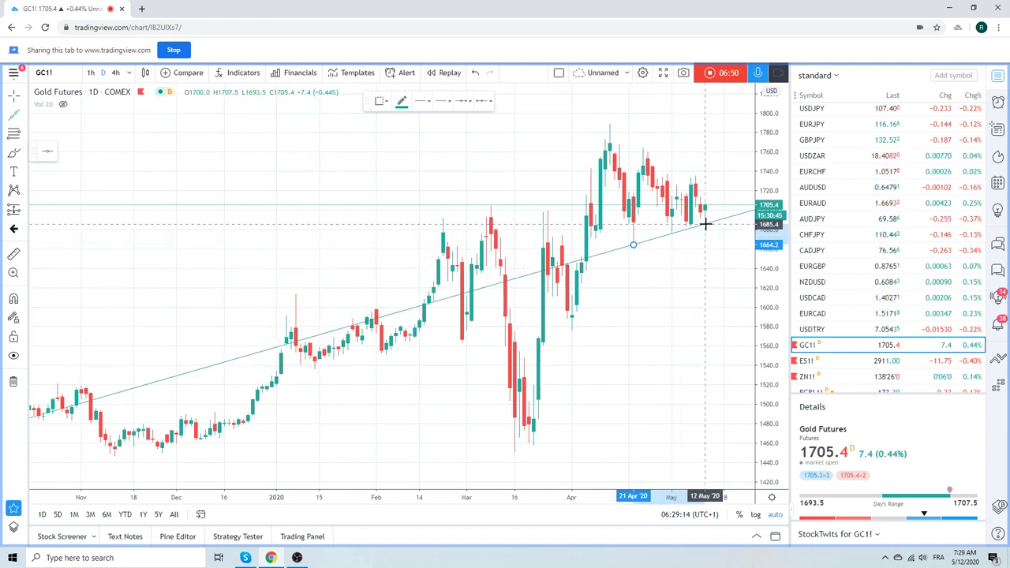
{"action": "left_click", "coordinate": [705, 225]}
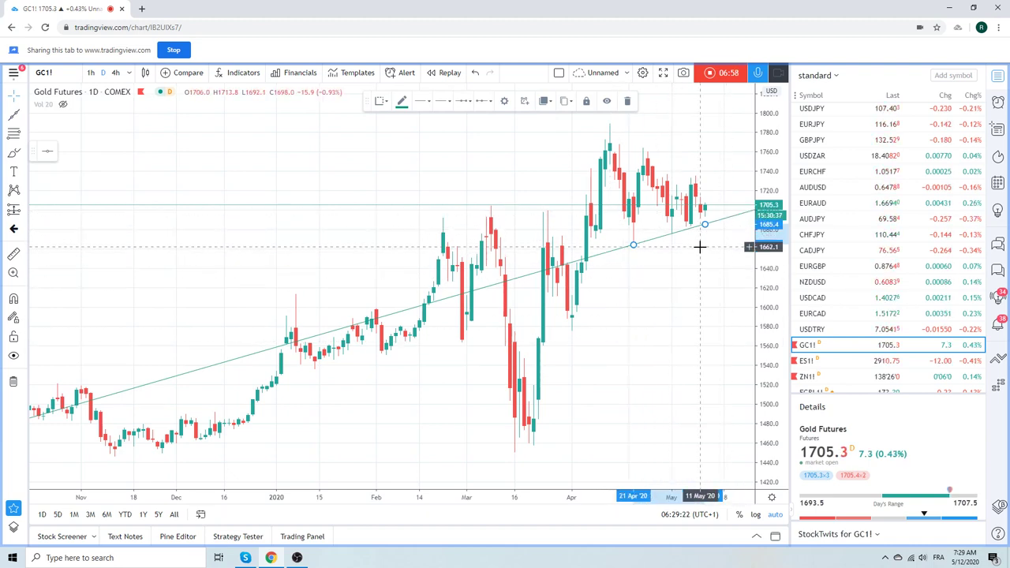
{"action": "scroll", "coordinate": [858, 291], "scroll_direction": "down", "scroll_amount": 1}
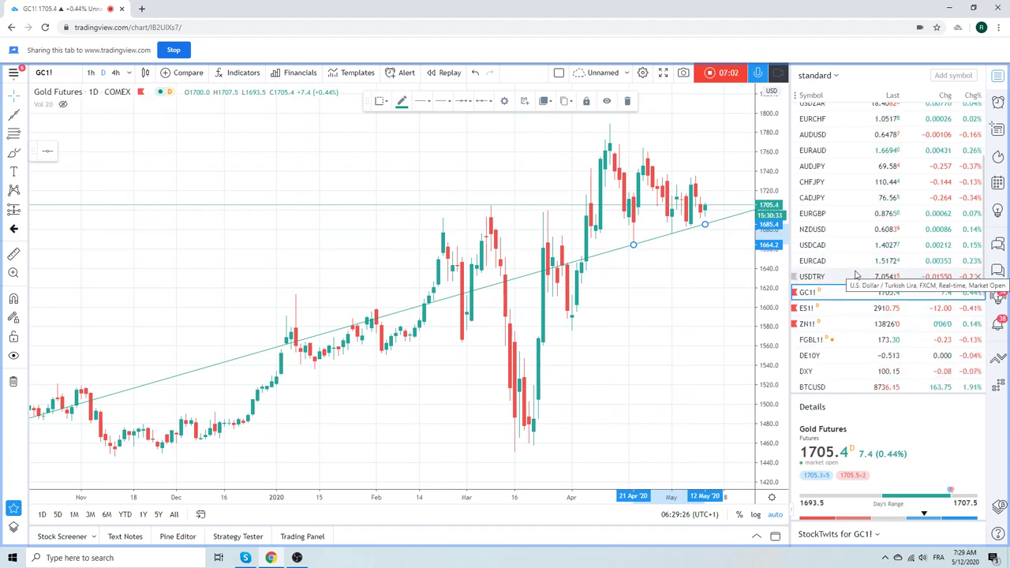
Switch the chart to BTCUSD (COINBASE) daily candles from the watchlist.
{"action": "left_click", "coordinate": [821, 387]}
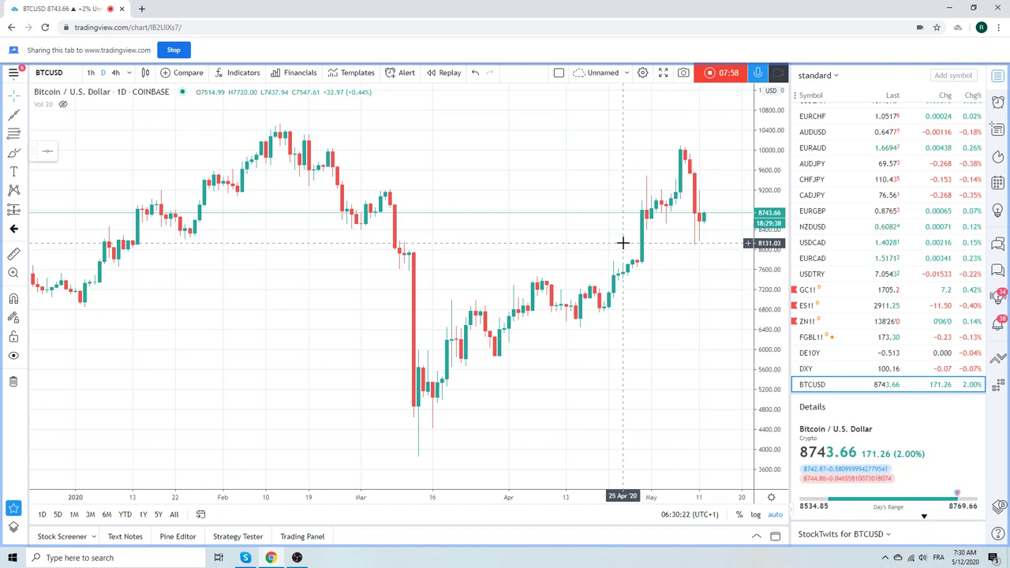
{"action": "scroll", "coordinate": [841, 260], "scroll_direction": "down", "scroll_amount": 1}
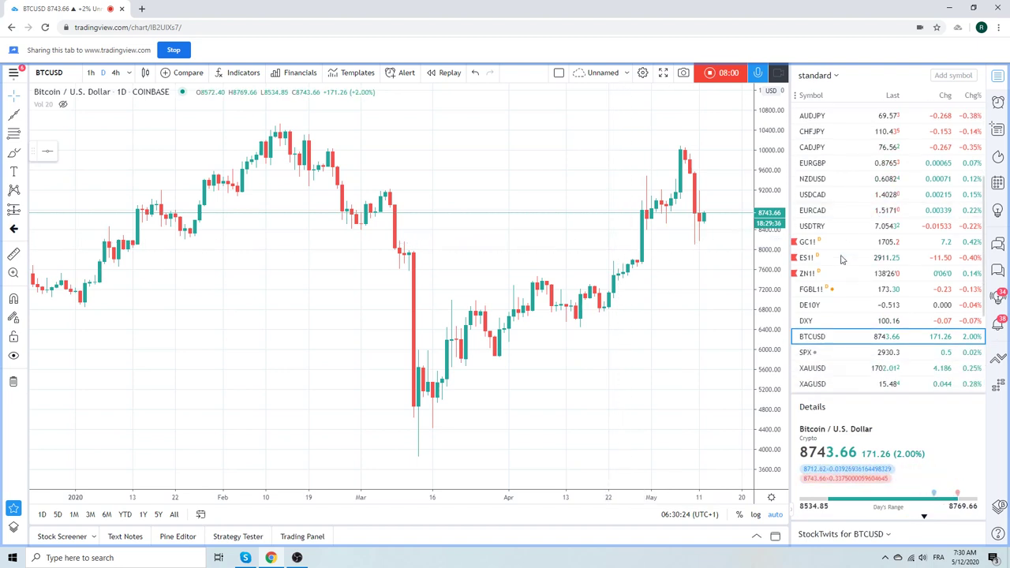
{"action": "scroll", "coordinate": [842, 260], "scroll_direction": "down", "scroll_amount": 2}
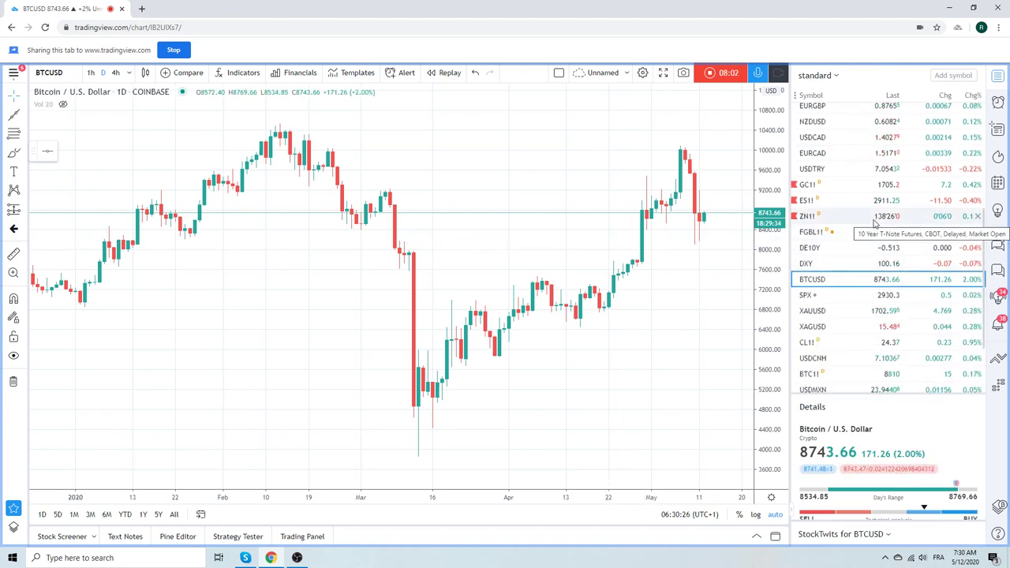
{"action": "scroll", "coordinate": [874, 225], "scroll_direction": "down", "scroll_amount": 1}
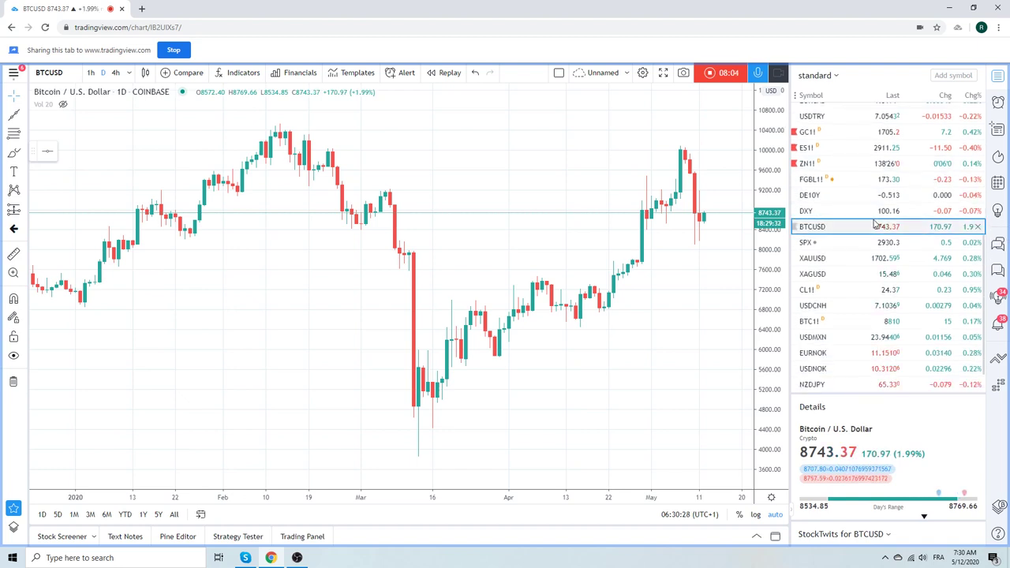
Zoom in and out on the EURNOK daily chart, then move on to USDNOK.
{"action": "left_click", "coordinate": [865, 357]}
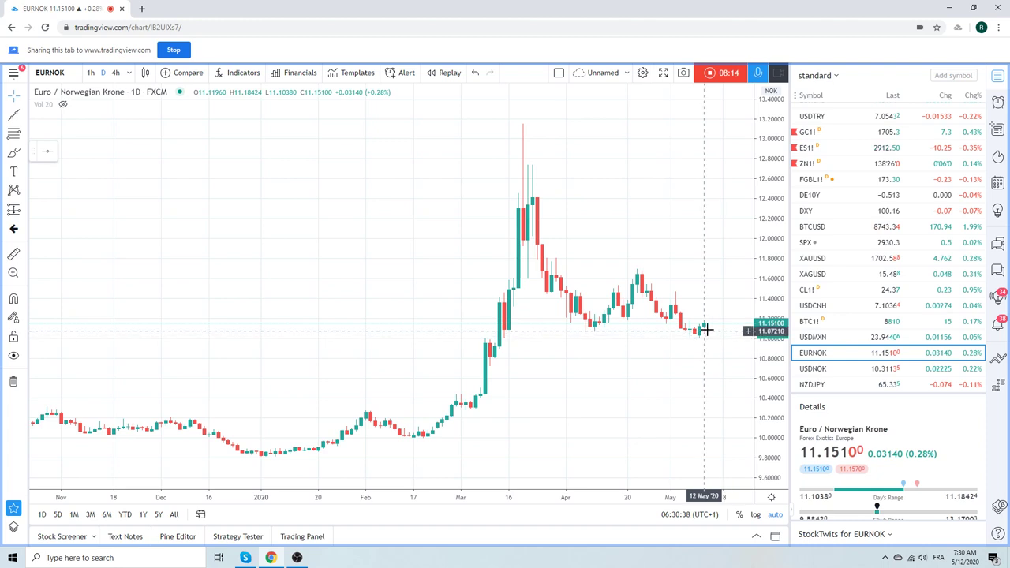
{"action": "scroll", "coordinate": [713, 327], "scroll_direction": "up", "scroll_amount": 2}
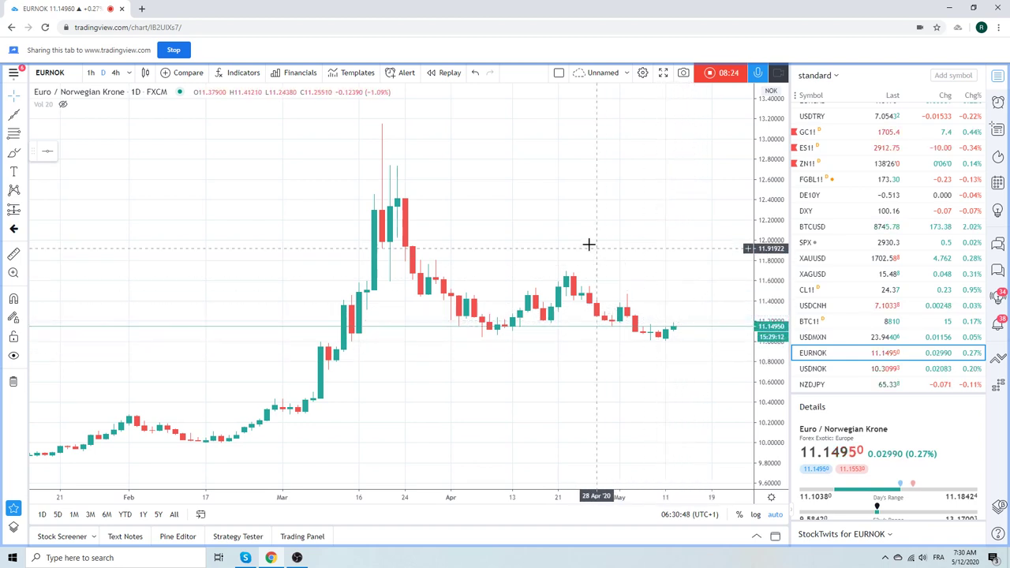
{"action": "scroll", "coordinate": [584, 236], "scroll_direction": "down", "scroll_amount": 3}
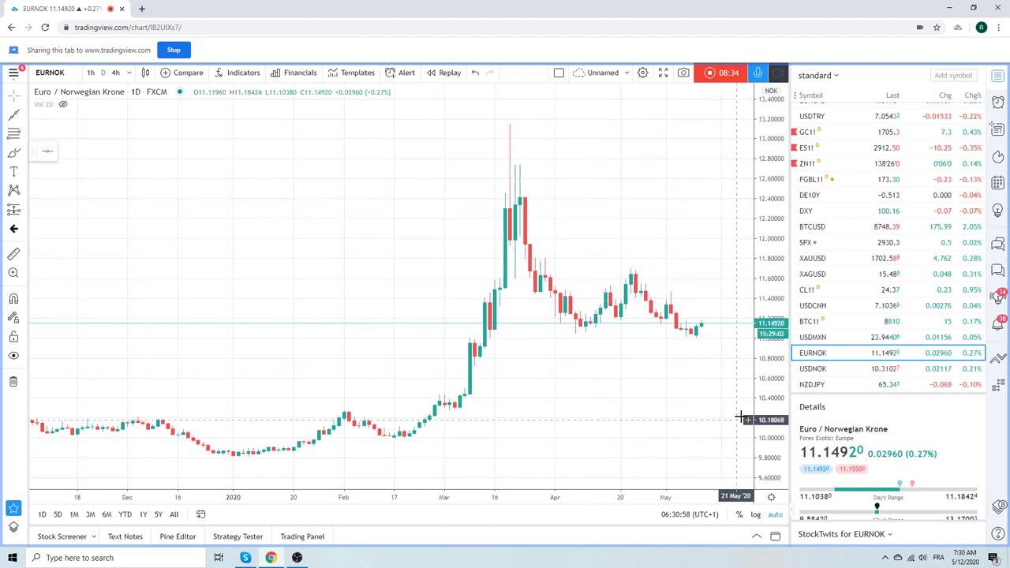
{"action": "left_click", "coordinate": [819, 372]}
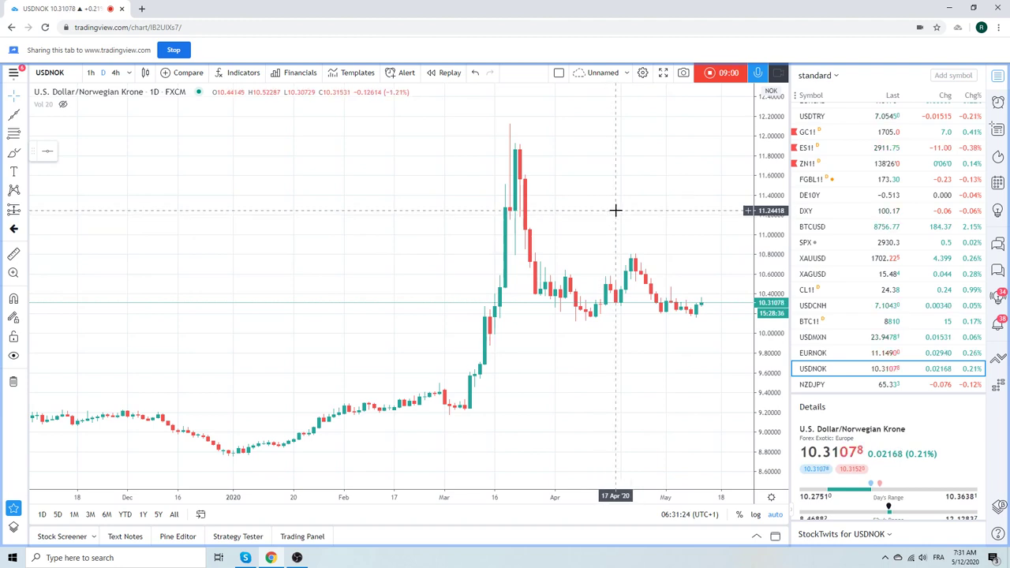
Zoom USDNOK out to show history back to August, then switch to USDCAD.
{"action": "scroll", "coordinate": [616, 211], "scroll_direction": "down", "scroll_amount": 1}
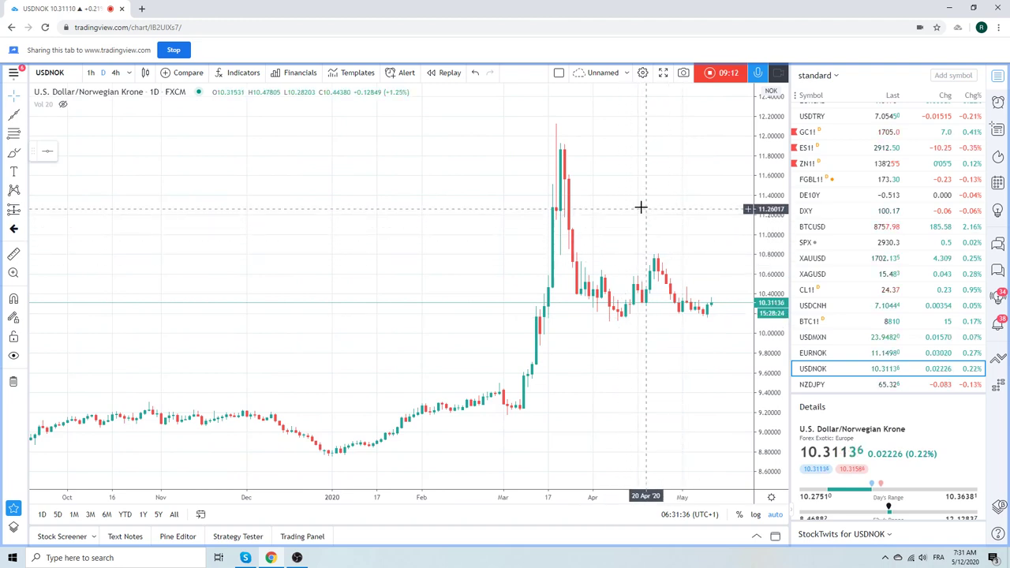
{"action": "scroll", "coordinate": [636, 206], "scroll_direction": "down", "scroll_amount": 1}
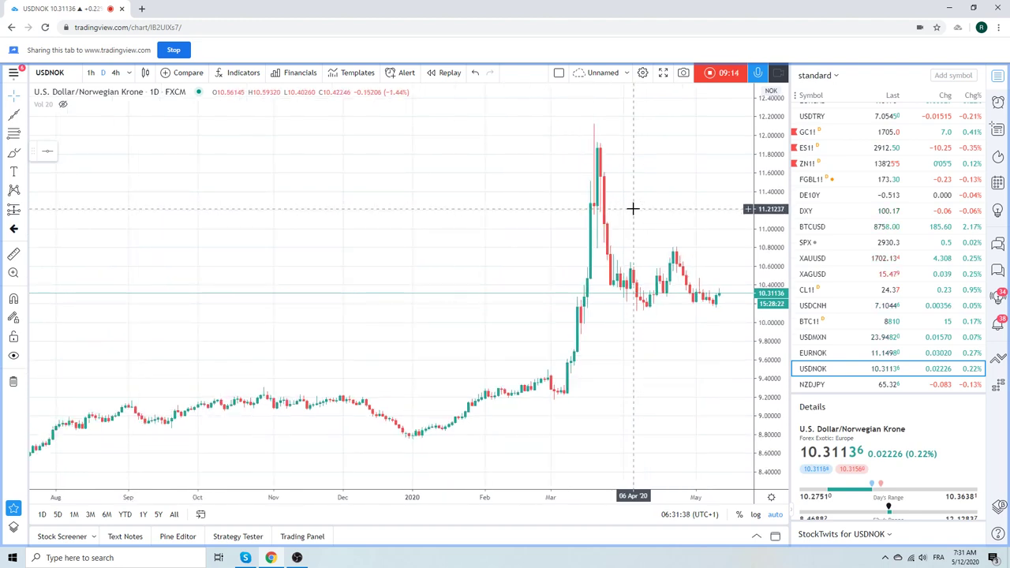
{"action": "scroll", "coordinate": [848, 278], "scroll_direction": "down", "scroll_amount": 1}
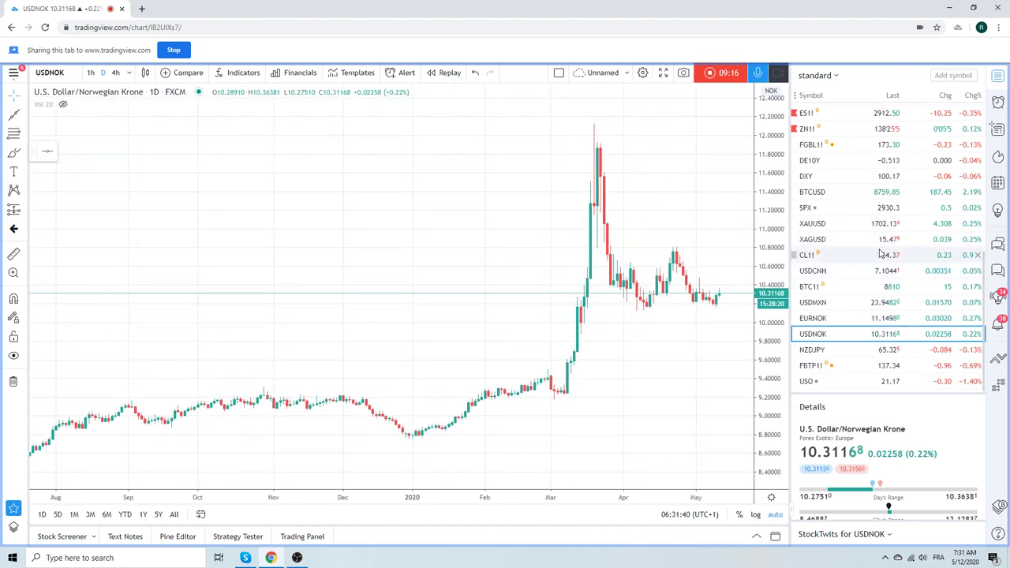
{"action": "scroll", "coordinate": [878, 258], "scroll_direction": "up", "scroll_amount": 5}
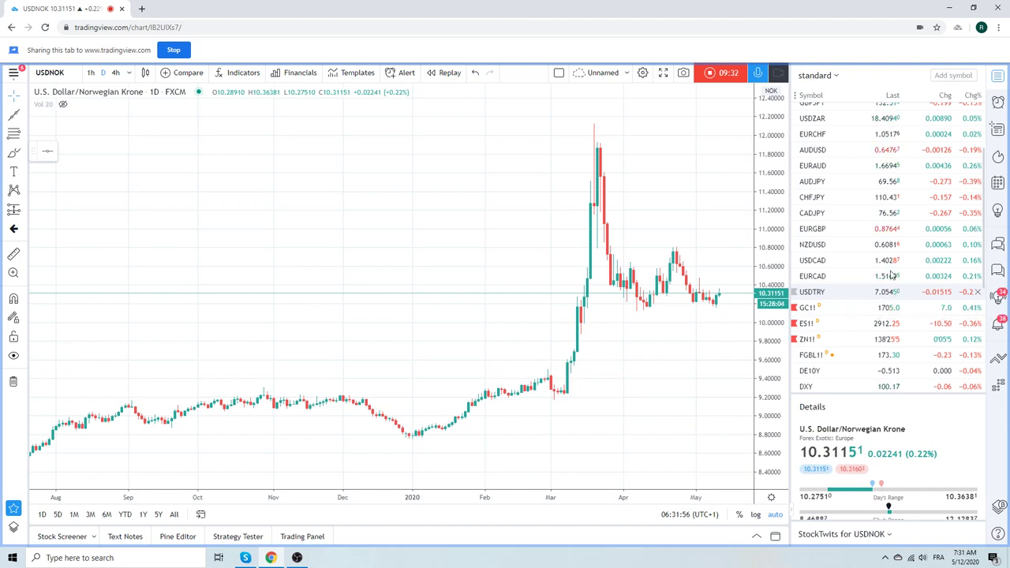
{"action": "left_click", "coordinate": [855, 260]}
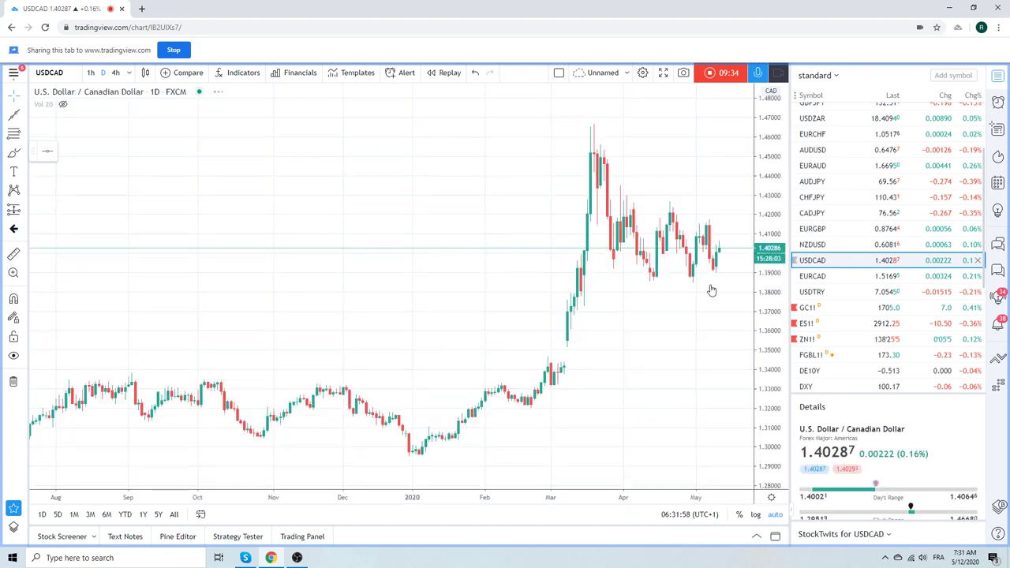
Put USDCAD on 1h candles, then stop recording to upload the video idea preview.
{"action": "left_click", "coordinate": [91, 72]}
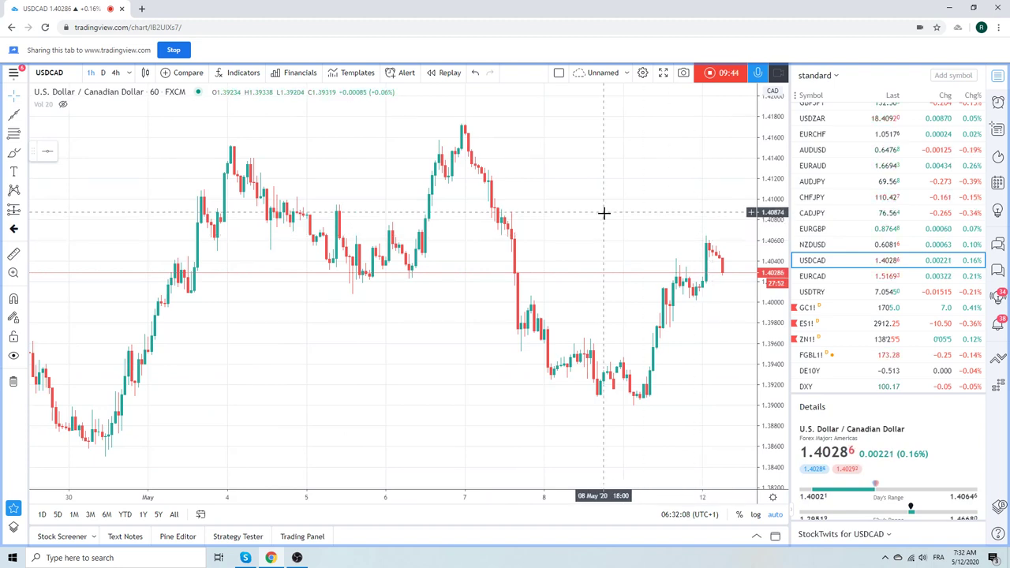
{"action": "scroll", "coordinate": [605, 213], "scroll_direction": "down", "scroll_amount": 5}
{"action": "scroll", "coordinate": [603, 222], "scroll_direction": "up", "scroll_amount": 3}
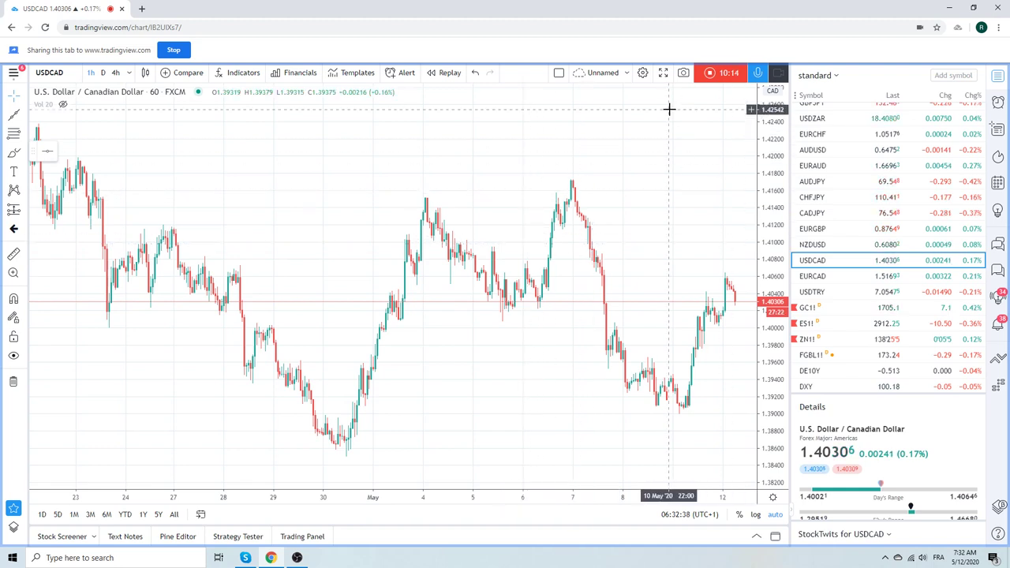
{"action": "left_click", "coordinate": [709, 75]}
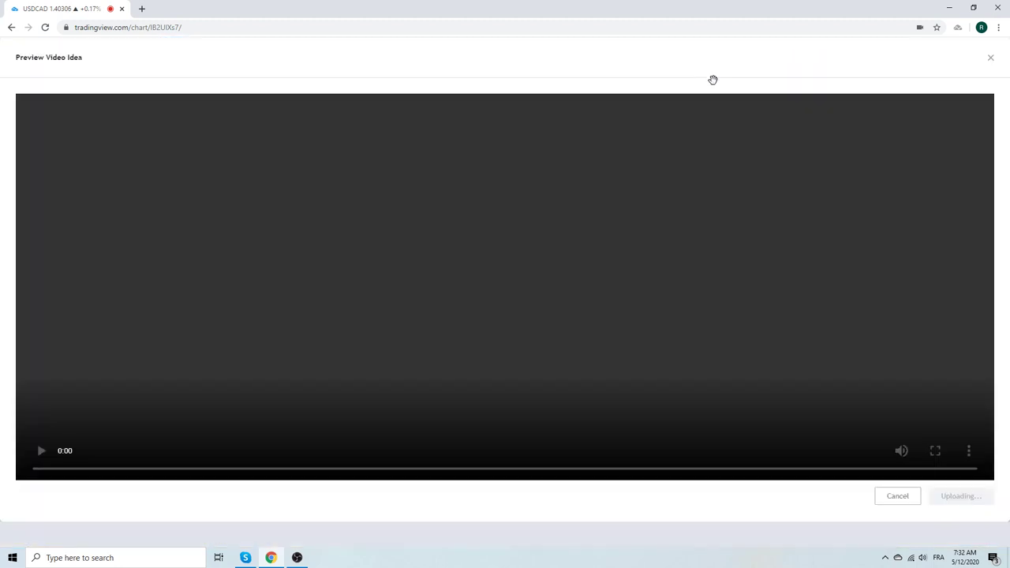